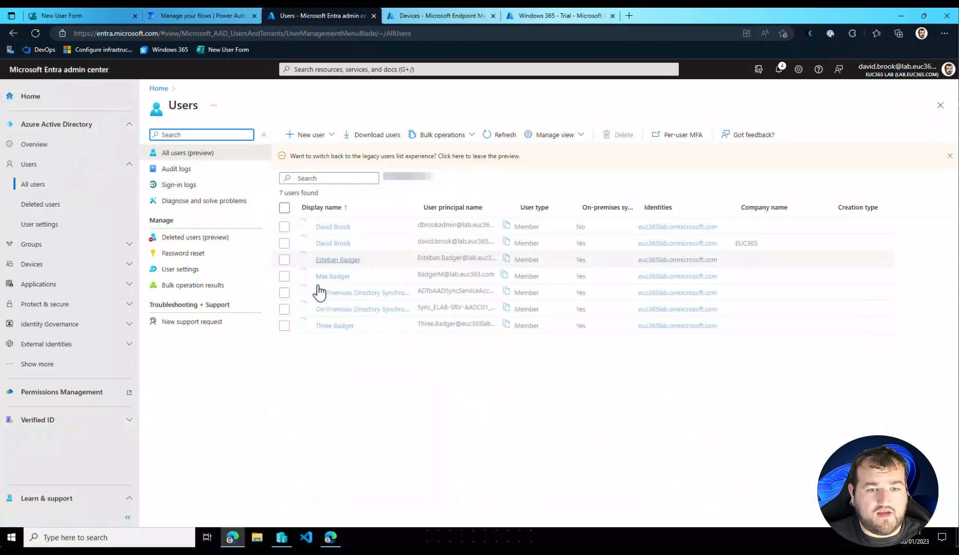
- Open the synced user's license assignments and try selecting the Windows 365 Enterprise 2 vCPU, 8 GB, 128 GB license
click(332, 275)
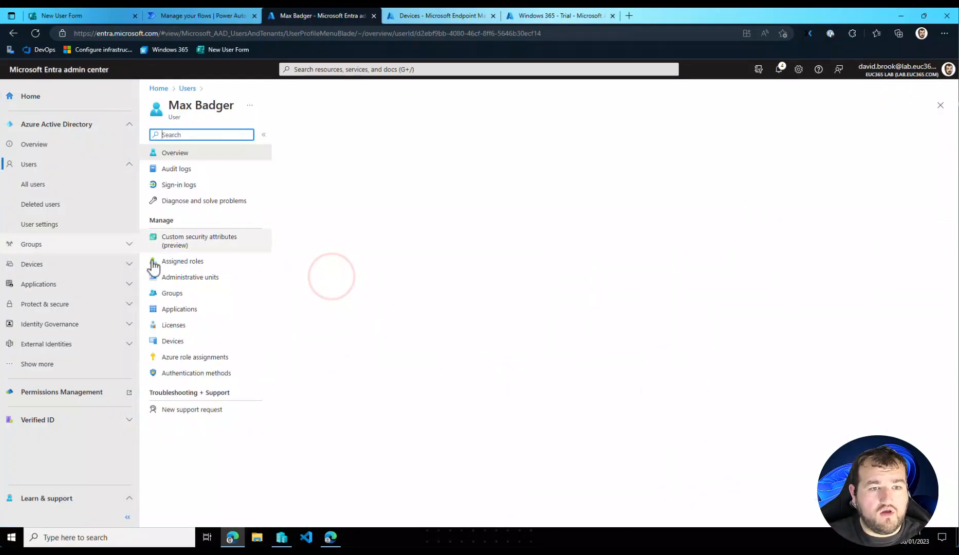
click(180, 324)
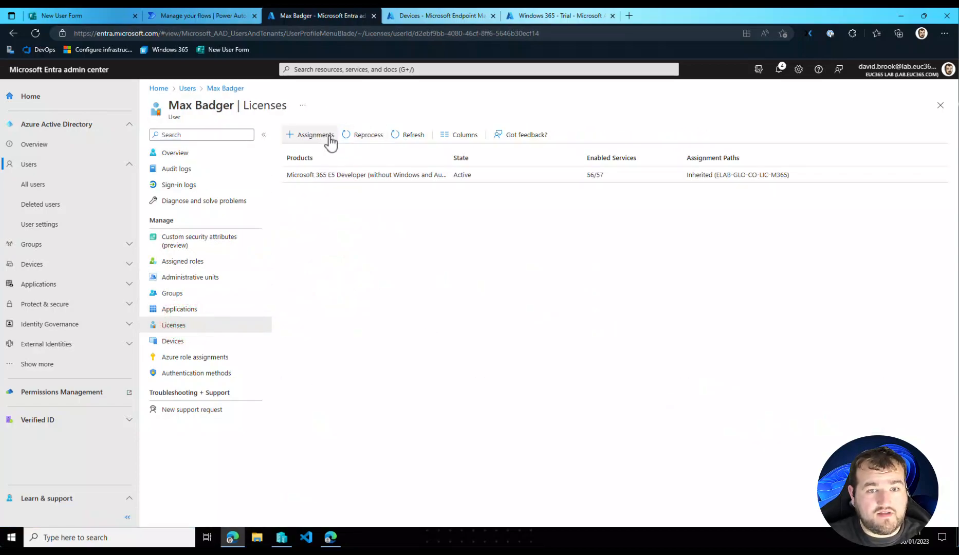
click(314, 135)
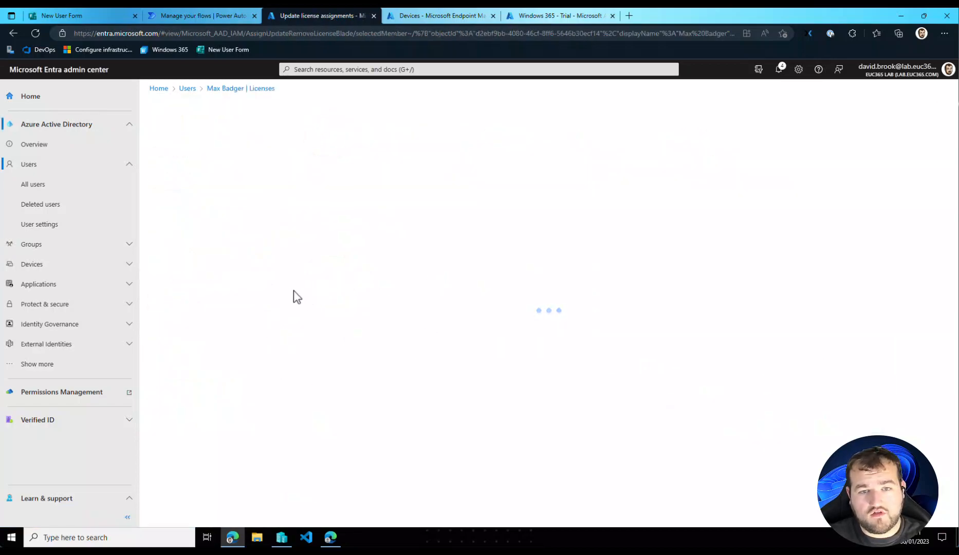
click(179, 288)
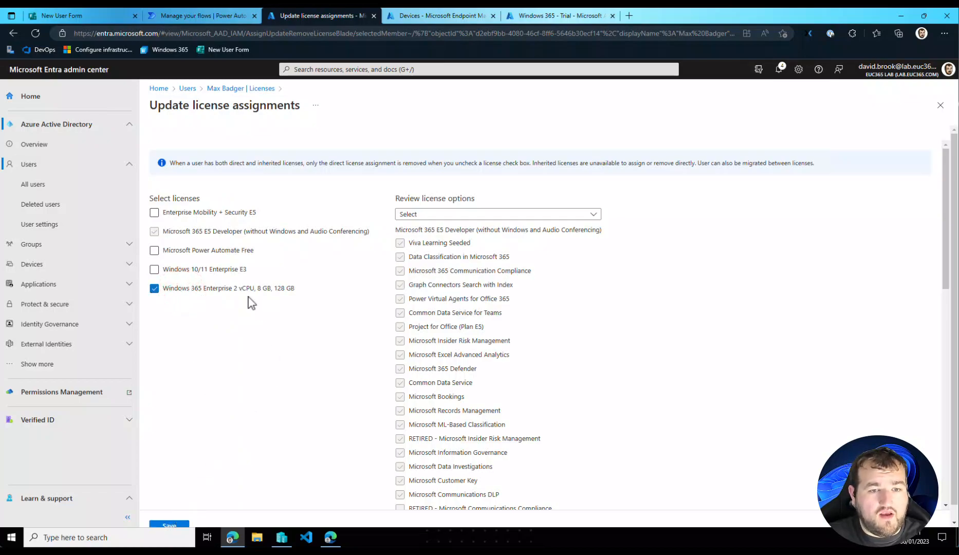
click(242, 290)
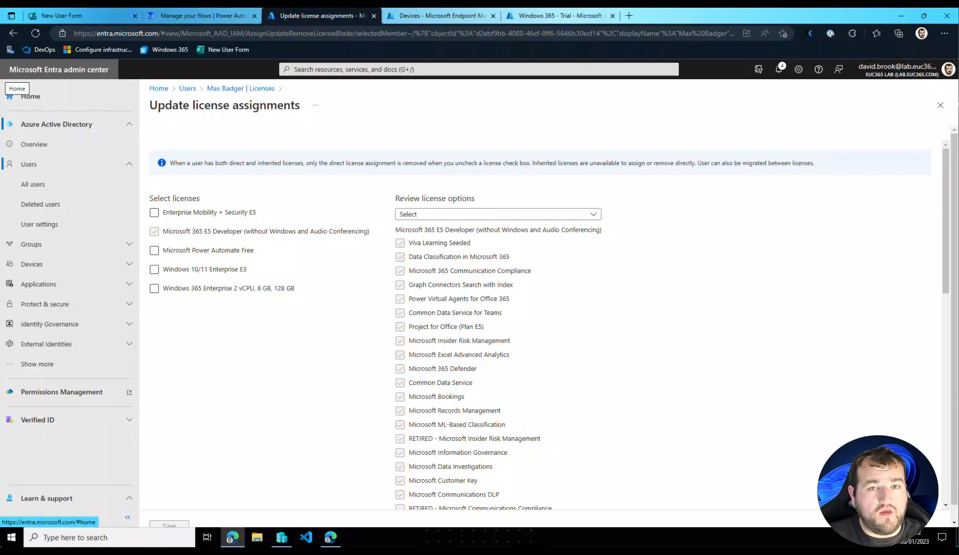
- Examine the Windows 365 - Trial group overview and the W365_Trial provisioning policy in Microsoft Endpoint Manager
click(548, 15)
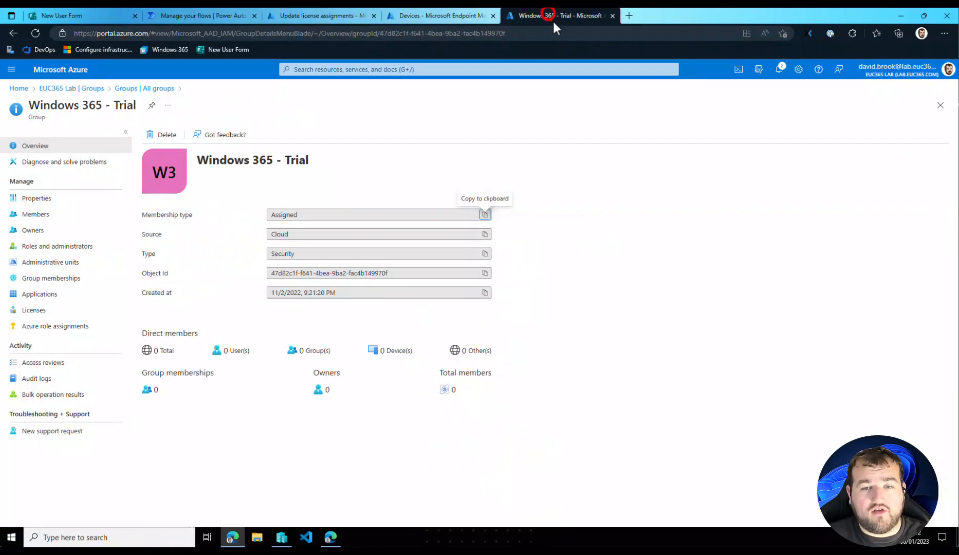
click(443, 15)
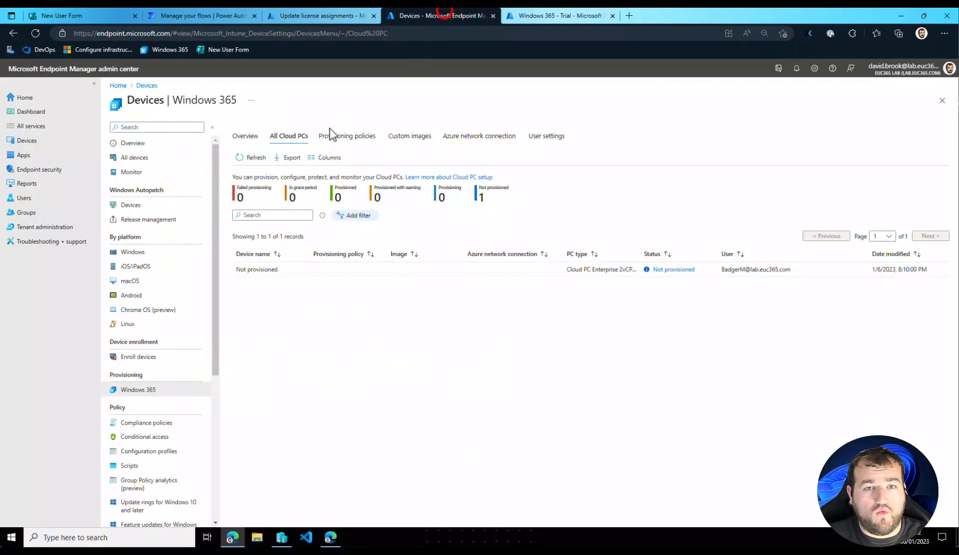
click(359, 138)
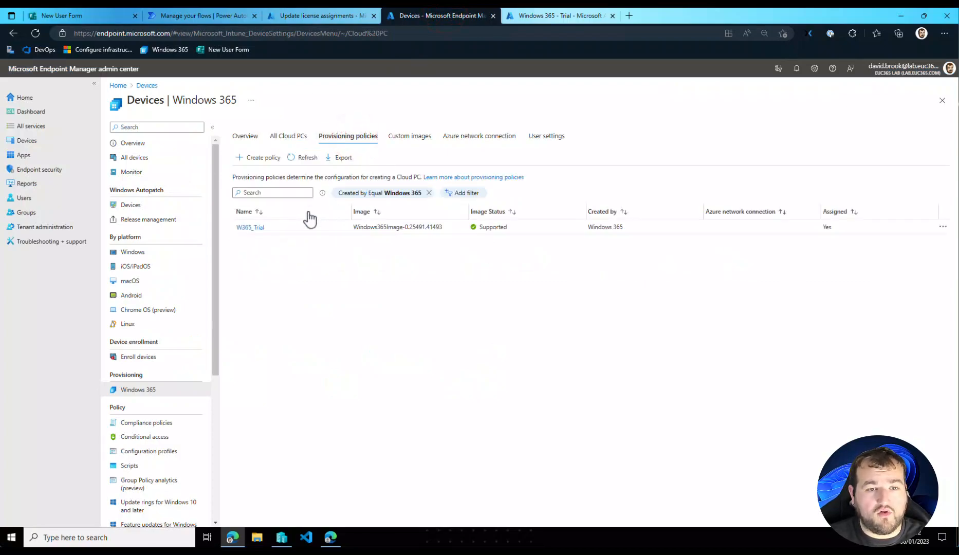
click(255, 227)
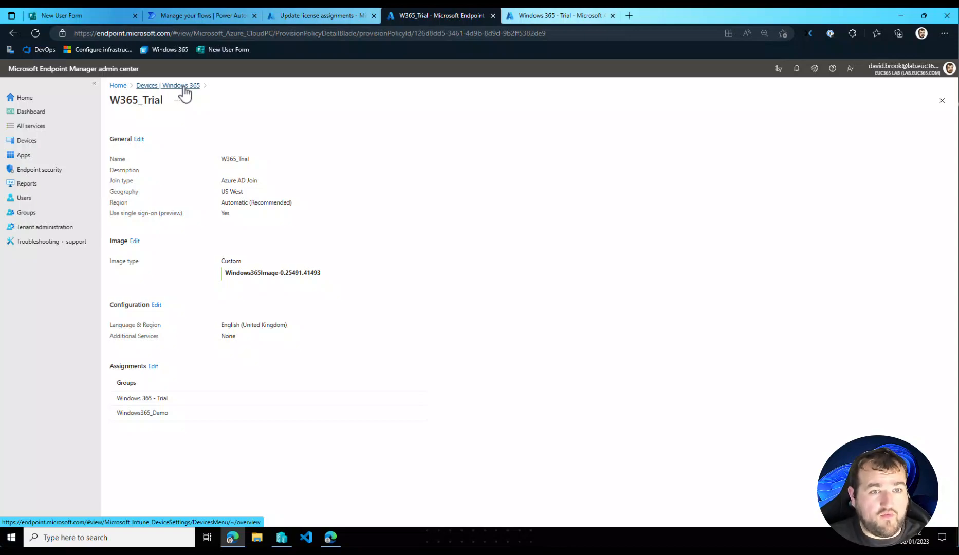
- Check the licenses of the Windows 365 - Trial group in Azure and the user's group memberships in Microsoft Entra
click(560, 16)
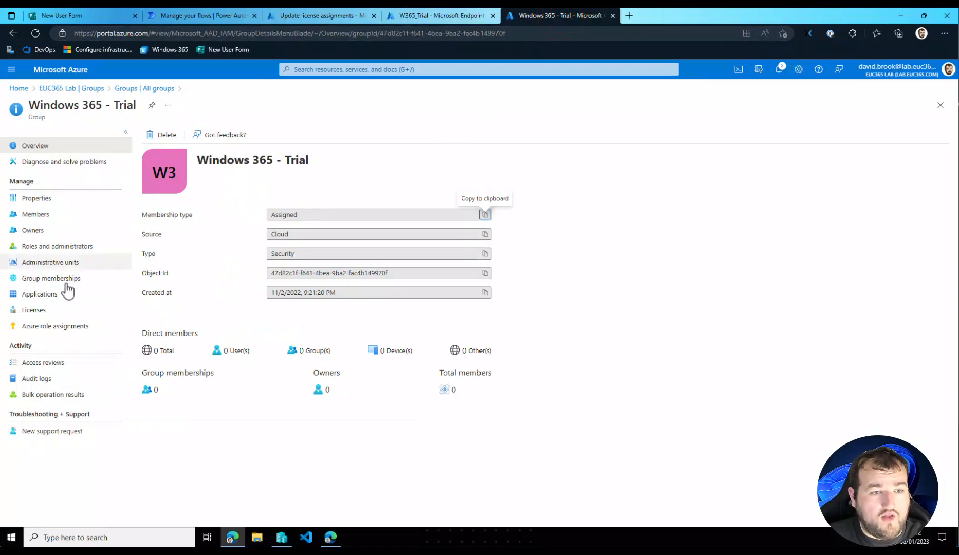
click(37, 310)
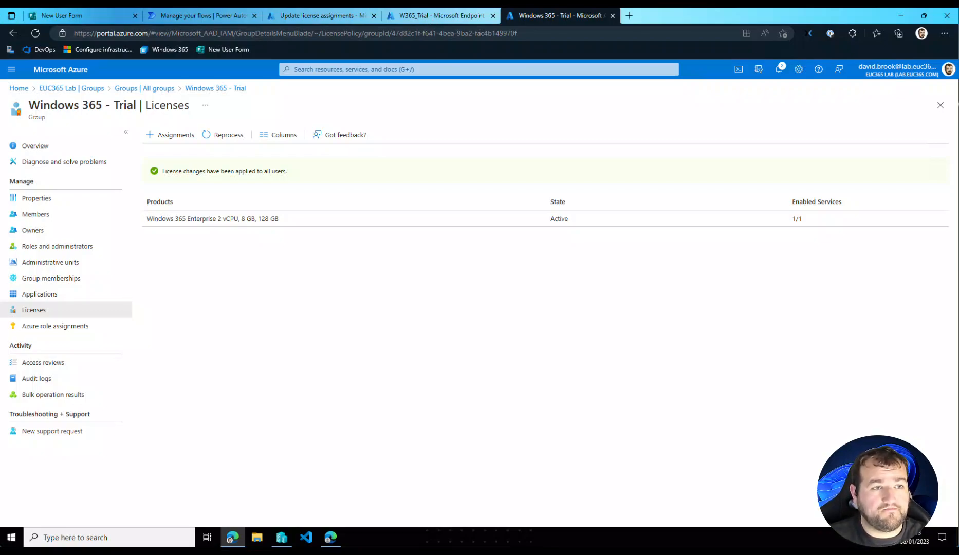
click(317, 19)
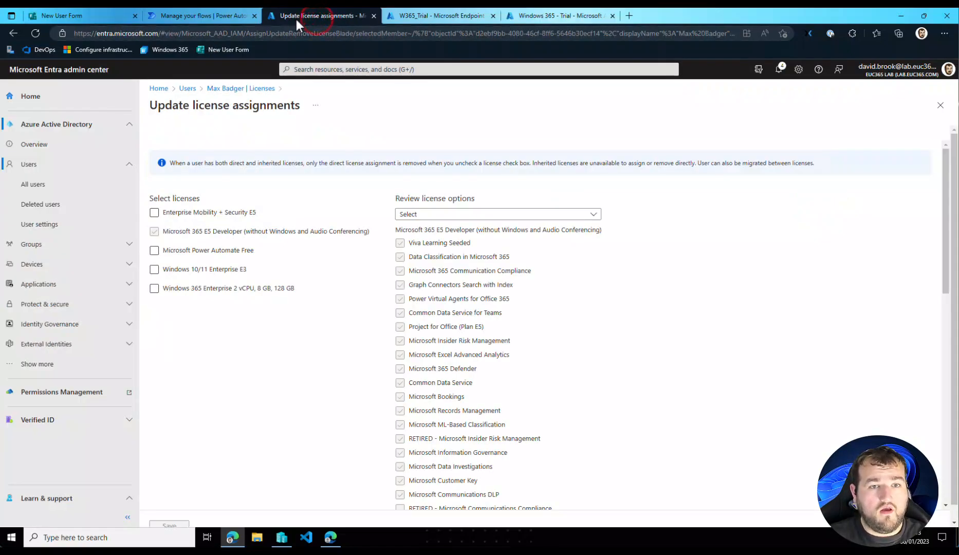
click(246, 89)
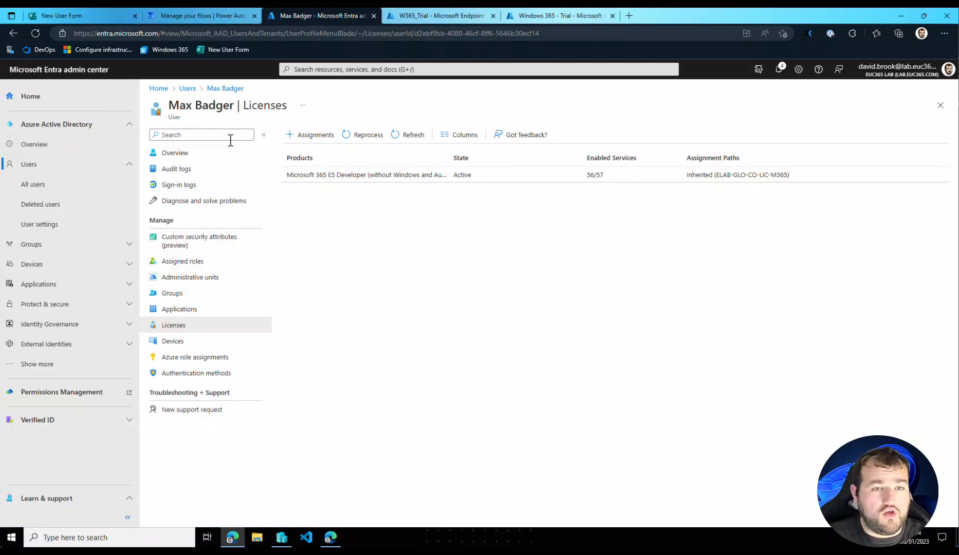
click(185, 292)
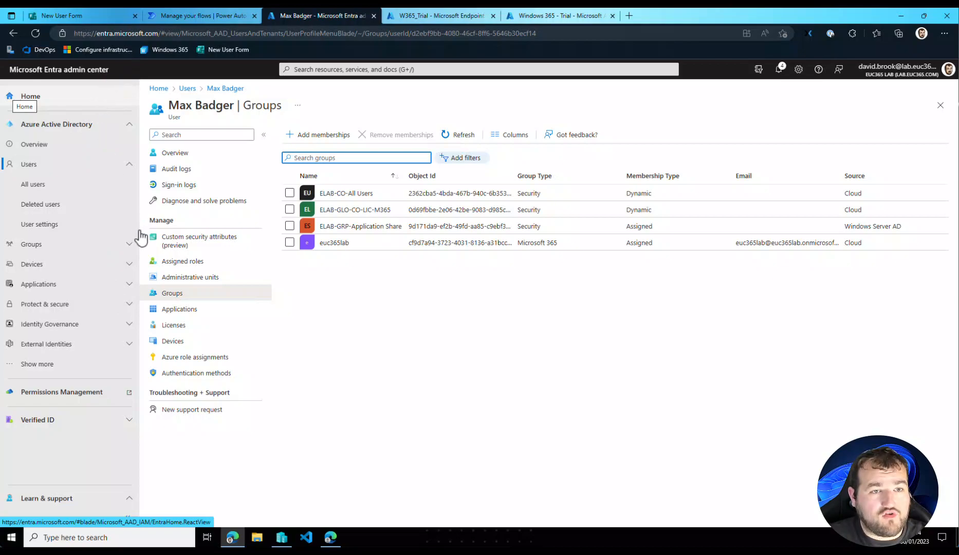
- Open the Windows 365 catalog under Identity Governance entitlement management
click(96, 323)
click(94, 344)
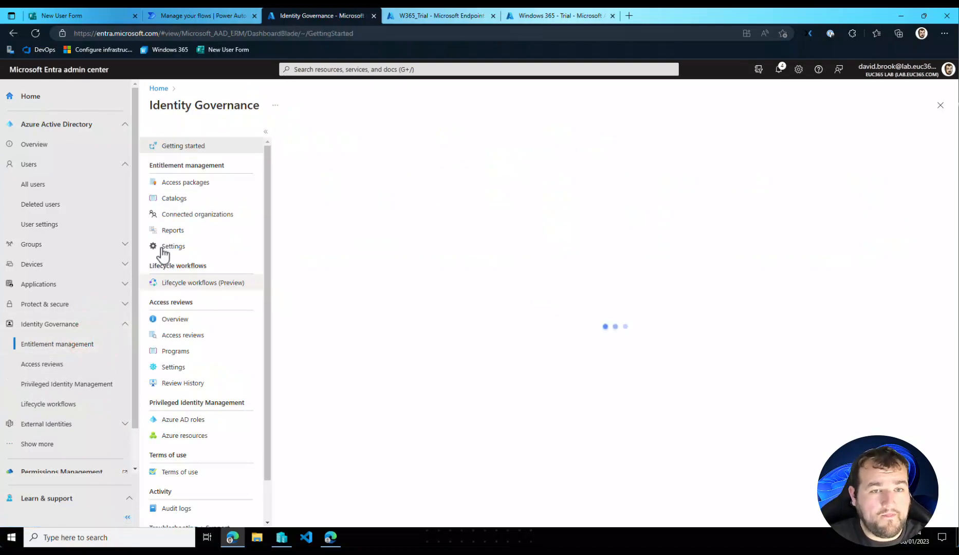
click(218, 181)
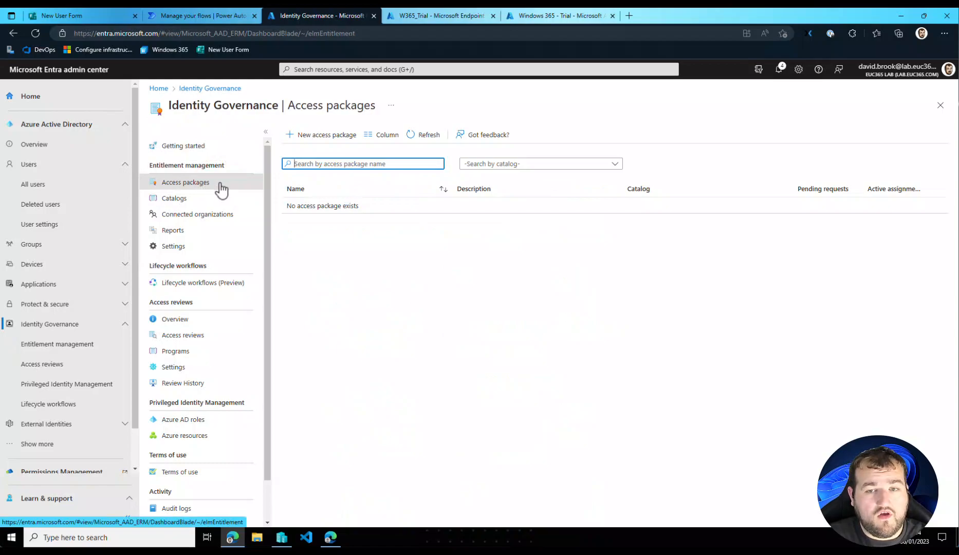
click(185, 202)
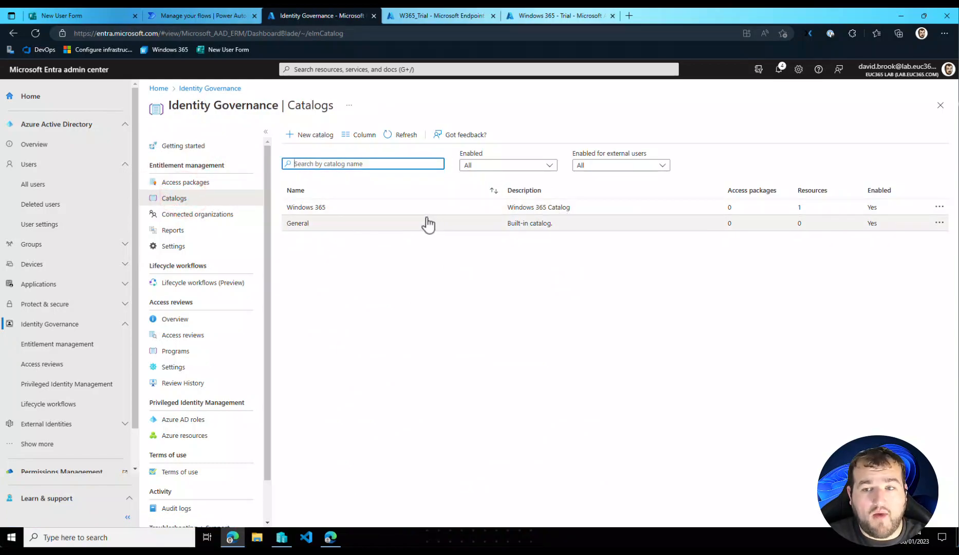
click(307, 208)
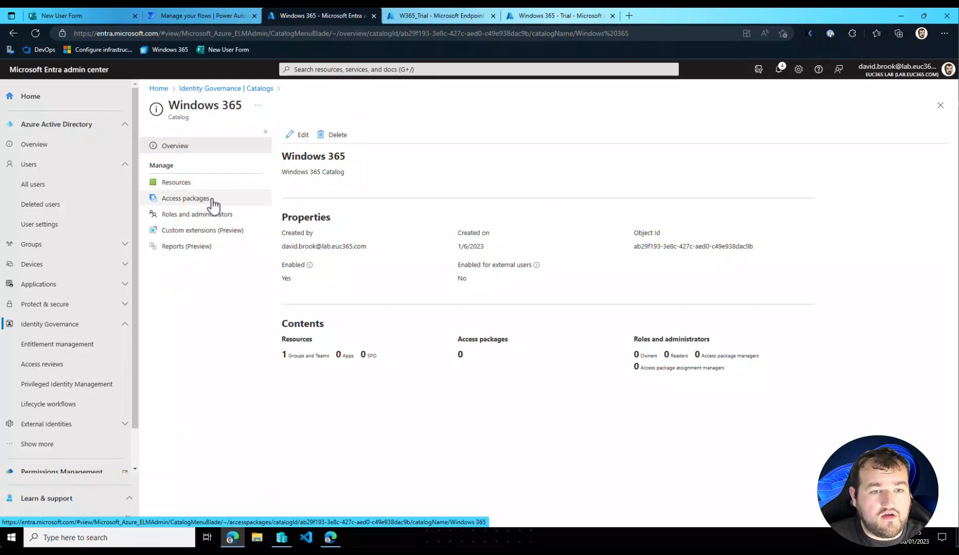
- Add the Windows 365 SharePoint site to the Windows 365 catalog's resources
click(208, 183)
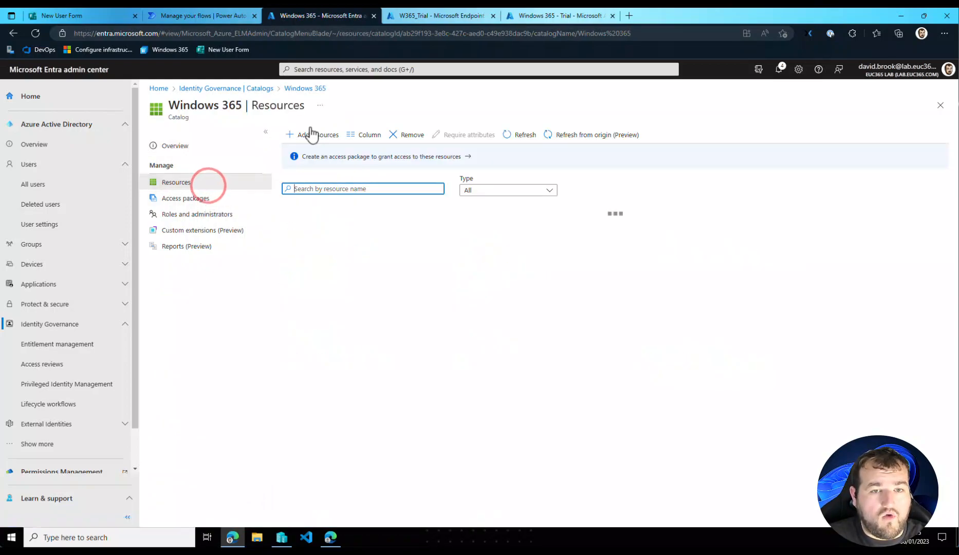
click(309, 134)
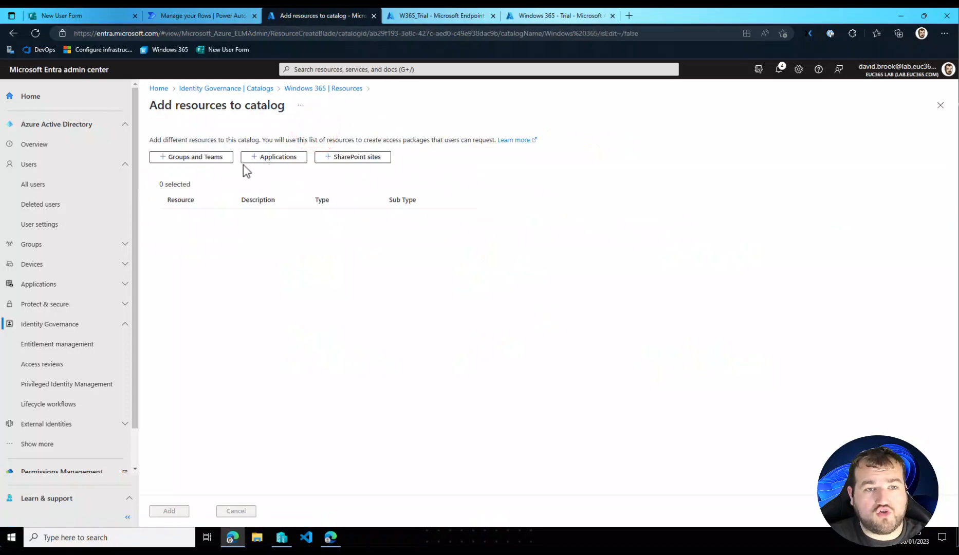
click(381, 160)
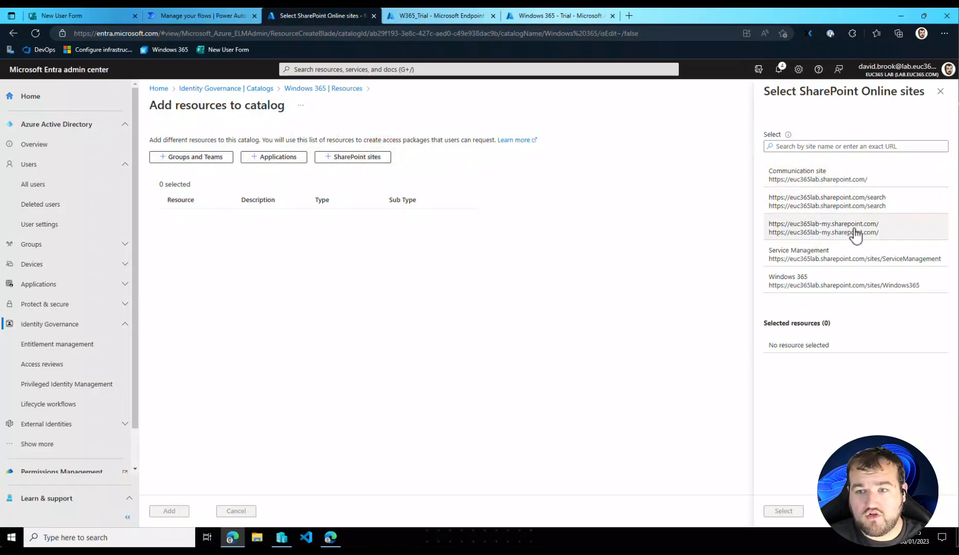
click(809, 285)
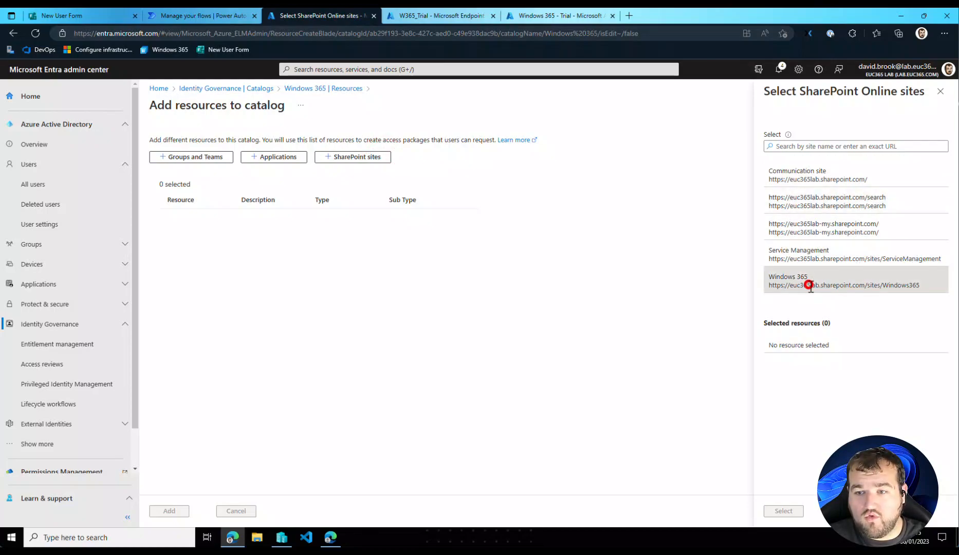
click(783, 511)
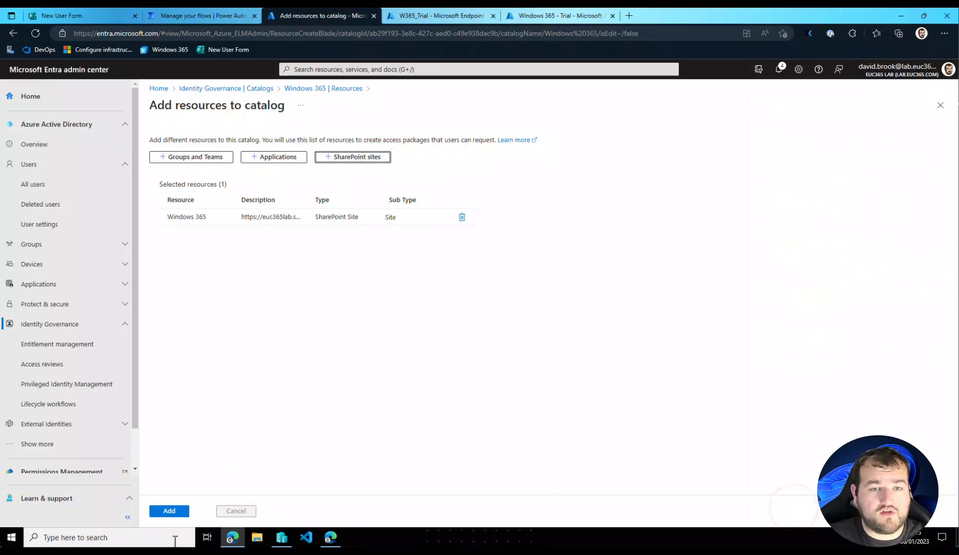
click(167, 510)
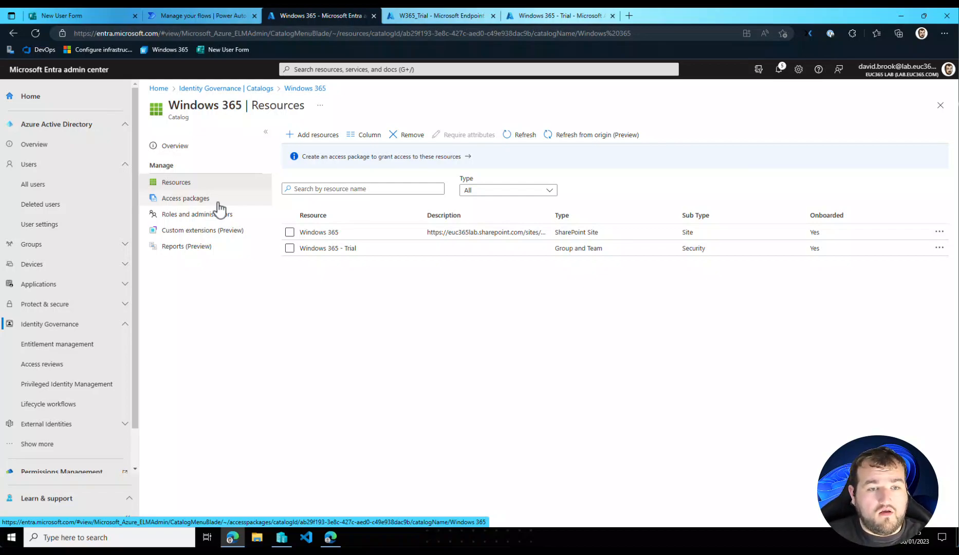
- Start a new access package in the catalog named "Windows 365 Deployment" with the description "Get your hands on a Cloud PC"
click(216, 200)
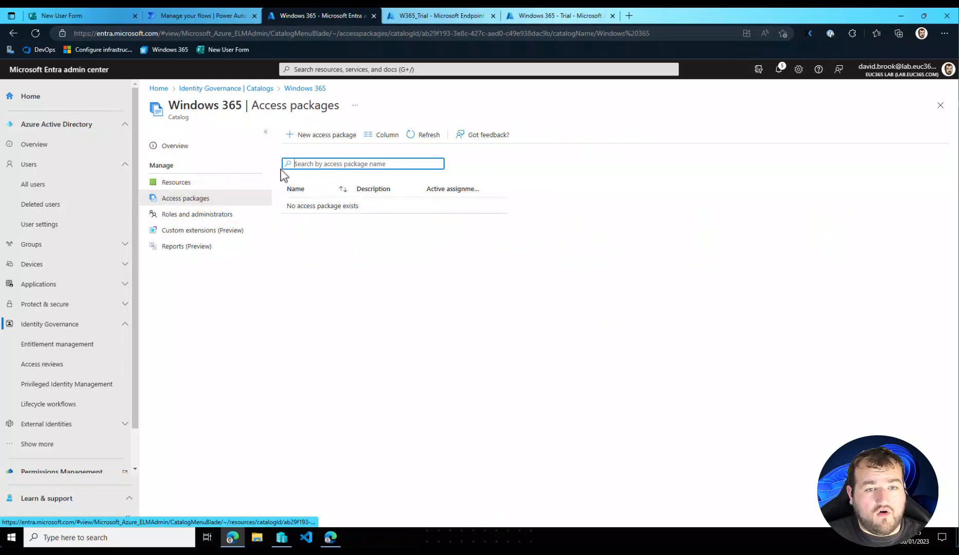
click(323, 136)
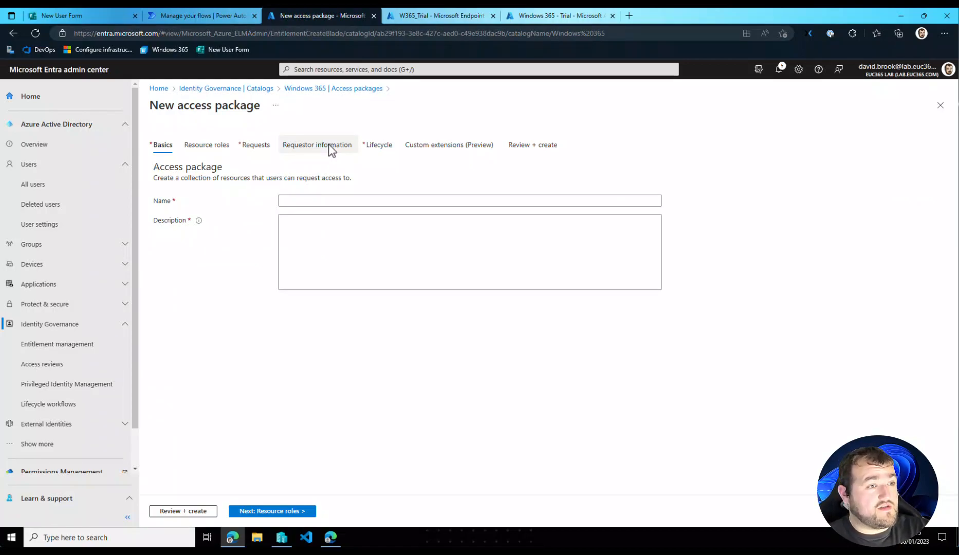
click(293, 199)
text(Windows 365 Deployment)
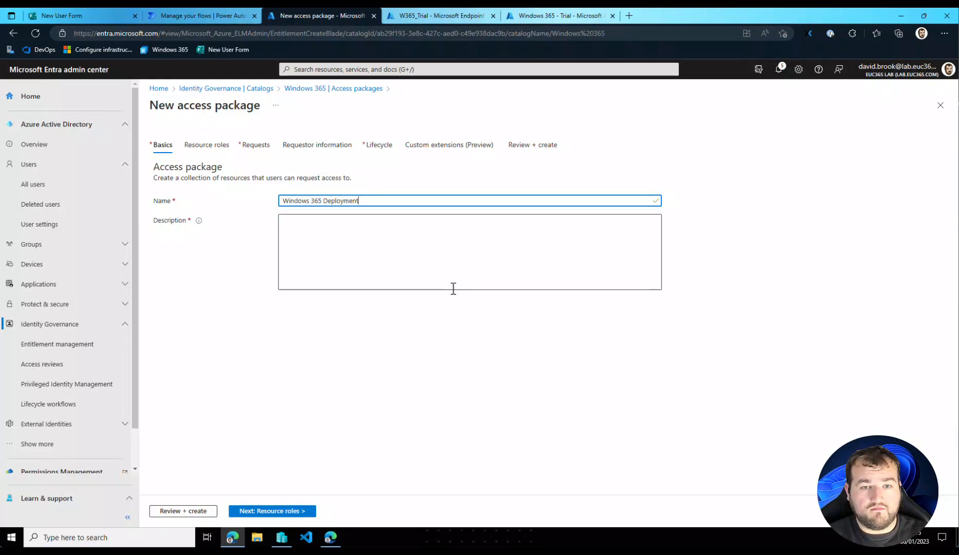
click(446, 268)
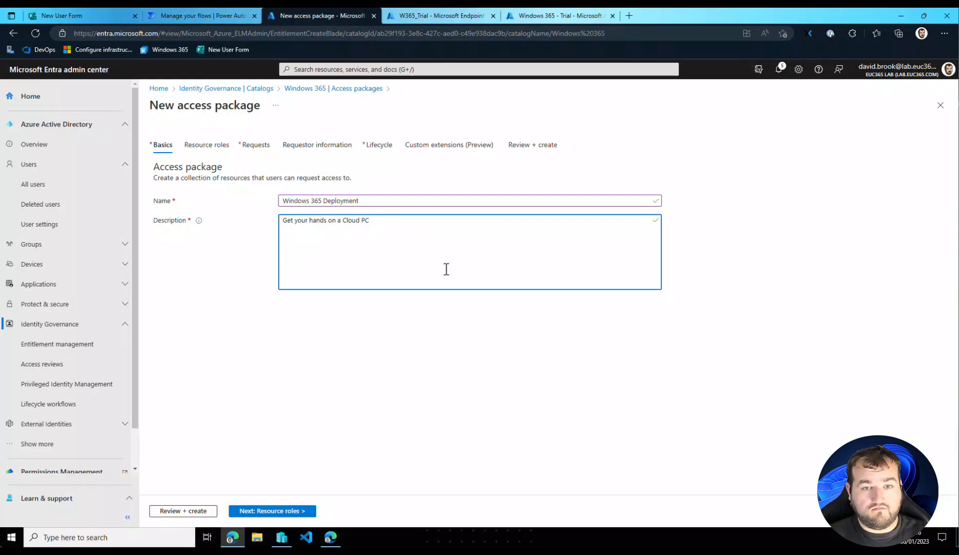
click(291, 511)
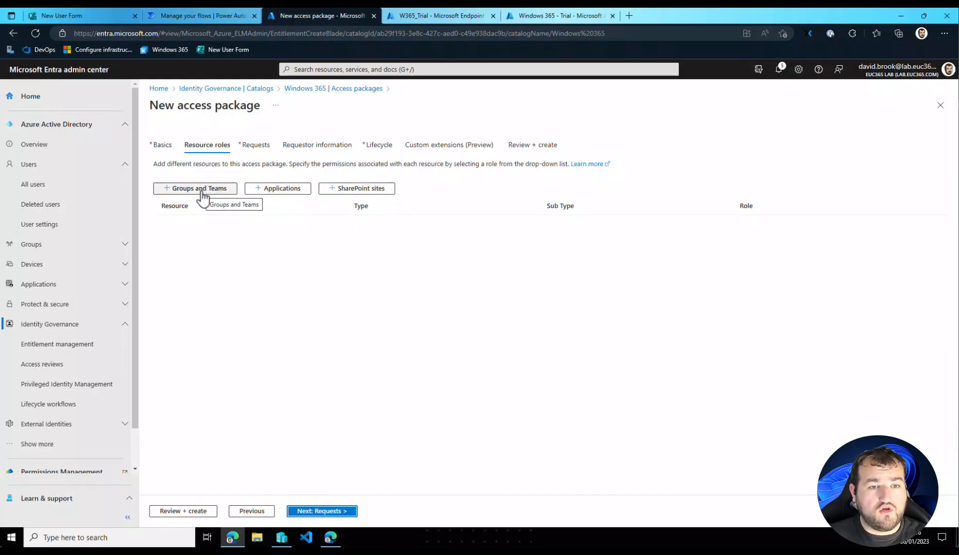
- Add the Windows 365 SharePoint site and the Windows 365 - Trial group as resources of the new access package
click(353, 189)
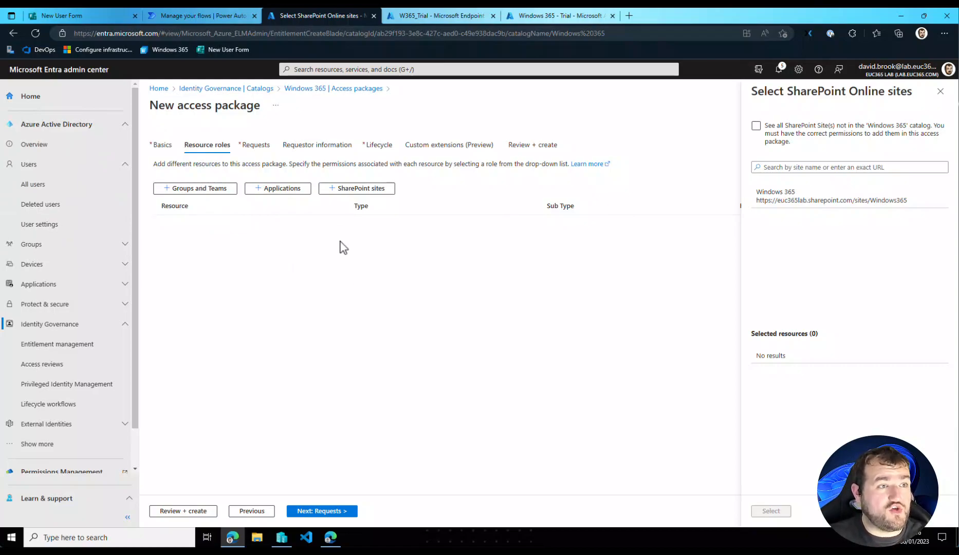
click(833, 210)
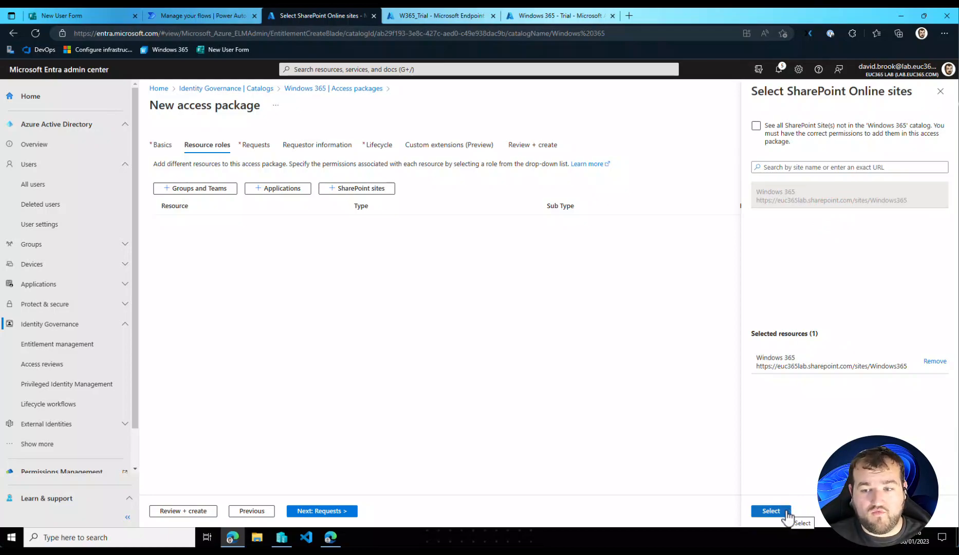
click(785, 512)
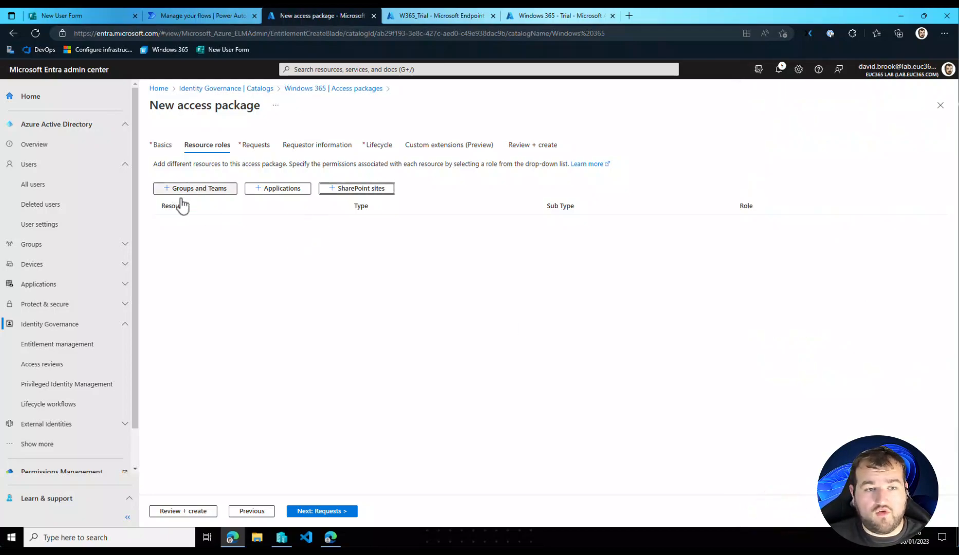
click(194, 189)
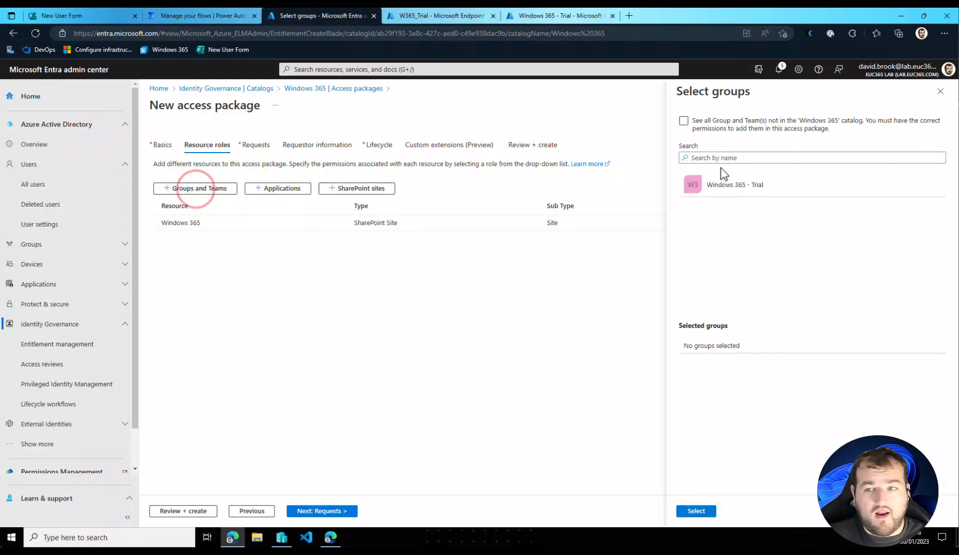
click(722, 186)
click(702, 510)
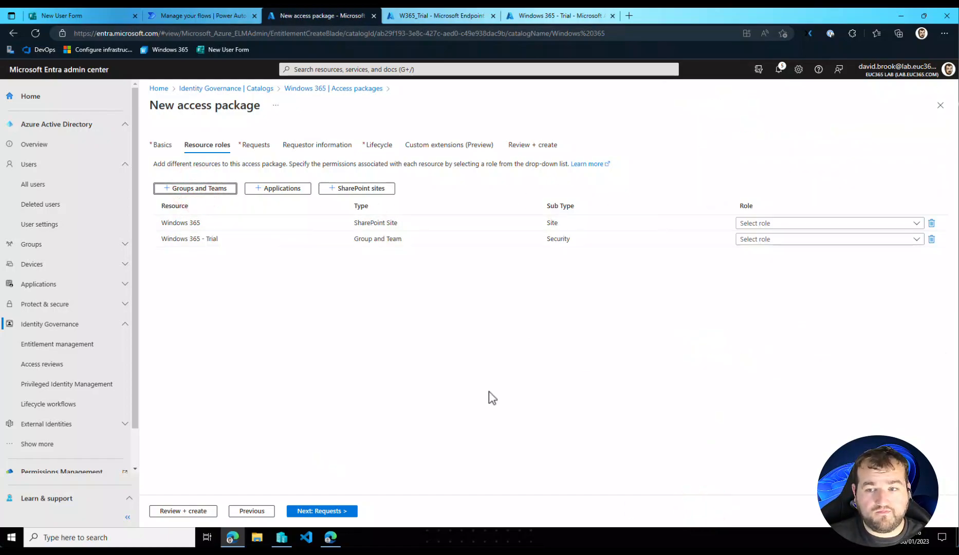
- Assign the Windows 365 Visitors role to the SharePoint site and the Member role to the Windows 365 - Trial group
click(766, 223)
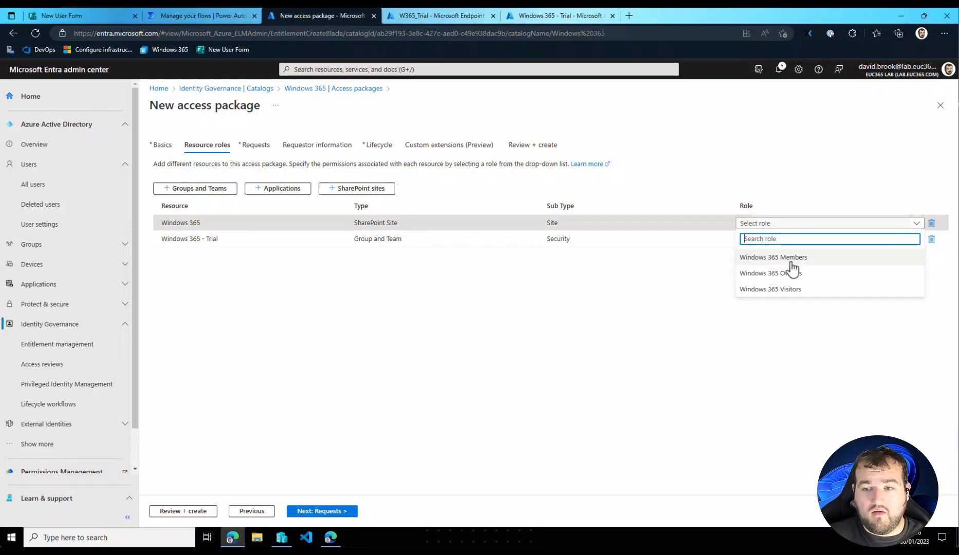
click(786, 289)
click(756, 238)
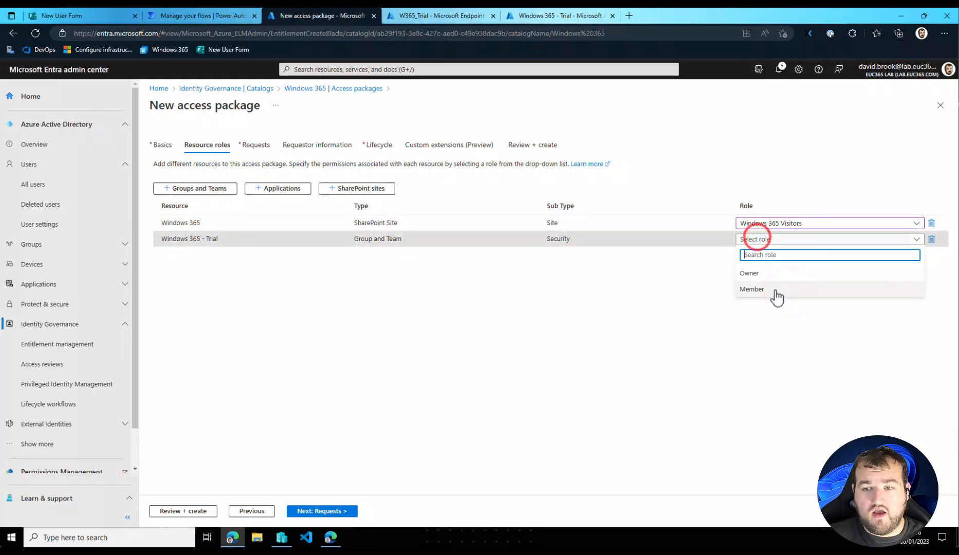
click(773, 289)
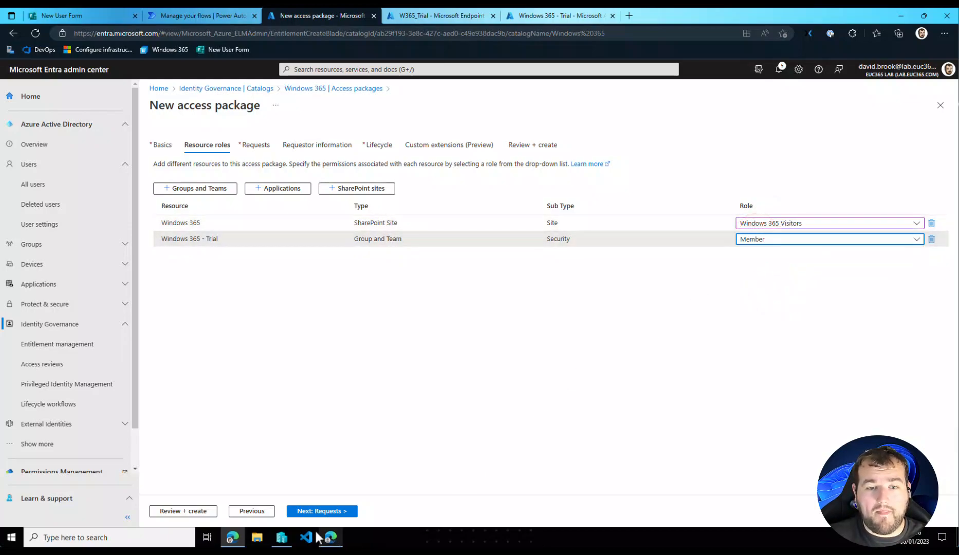
click(335, 512)
- Allow requests for users in the directory, limited to all members excluding guests
click(225, 222)
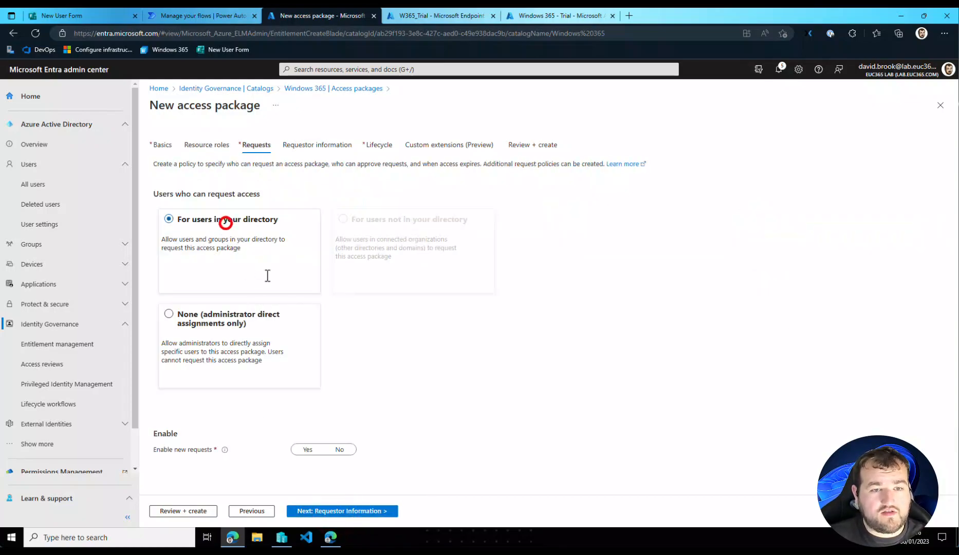
scroll(302, 342, down, 3)
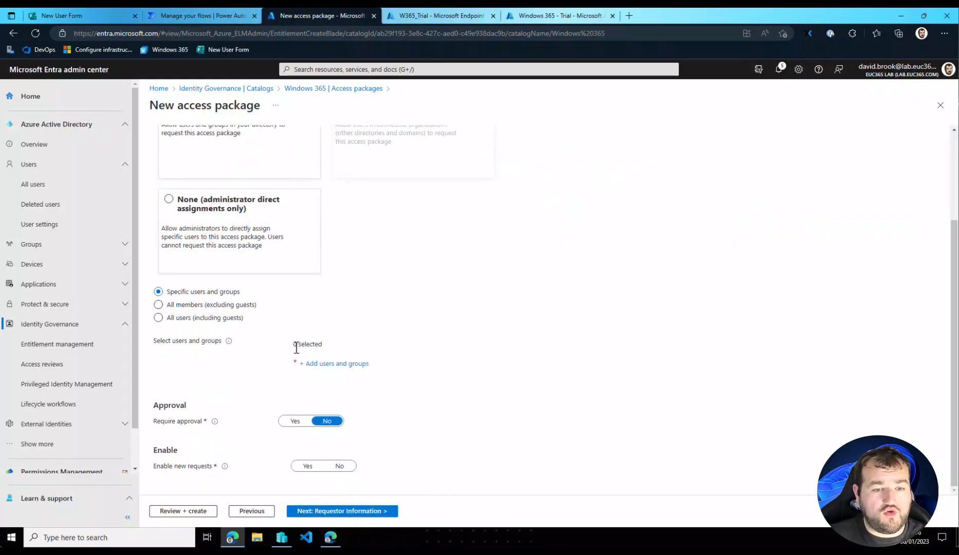
click(234, 305)
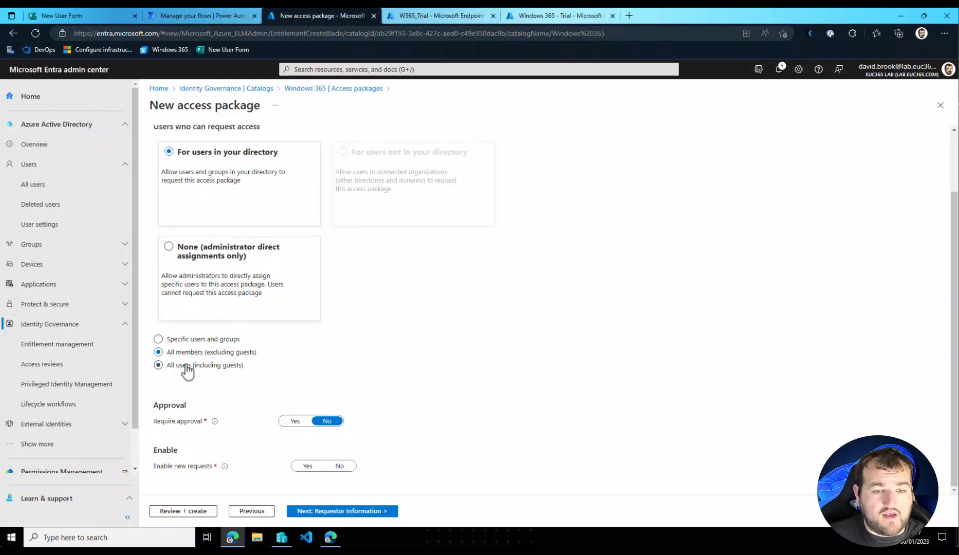
click(423, 363)
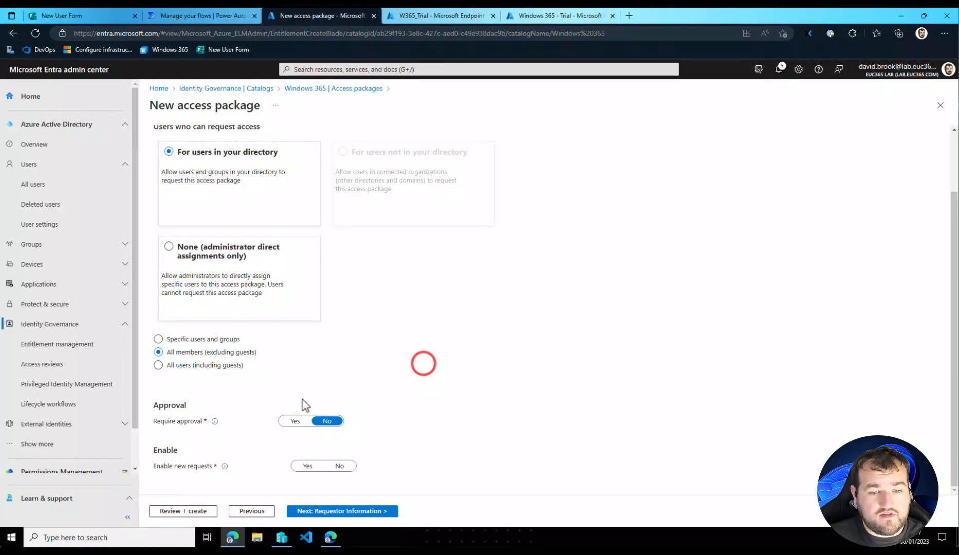
- Require approval for requests and choose the administrator's own account as the specific first approver
click(289, 420)
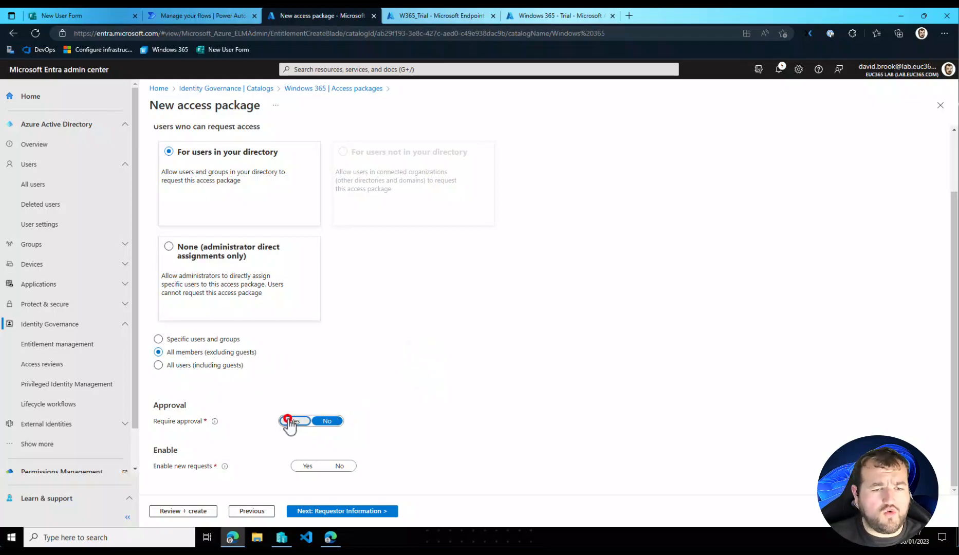
scroll(405, 375, down, 3)
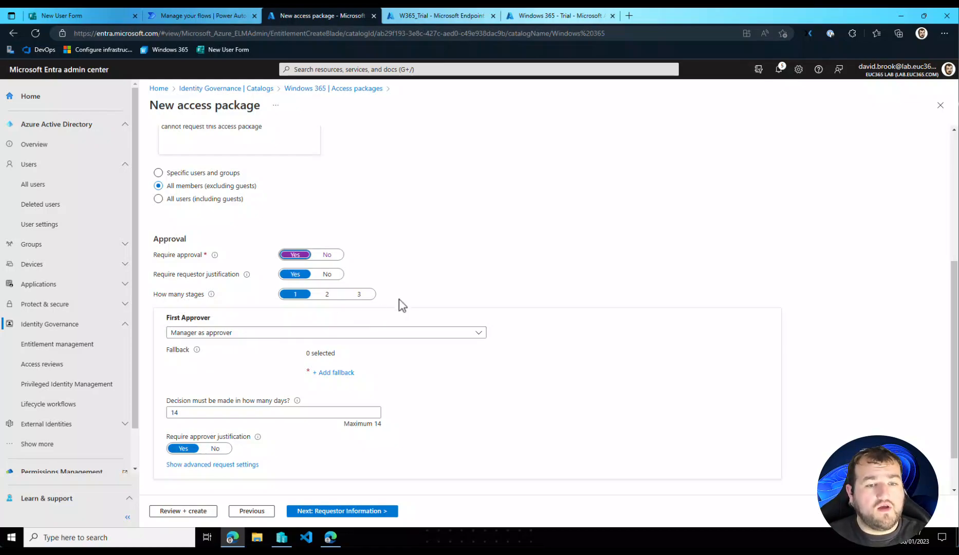
scroll(430, 286, down, 1)
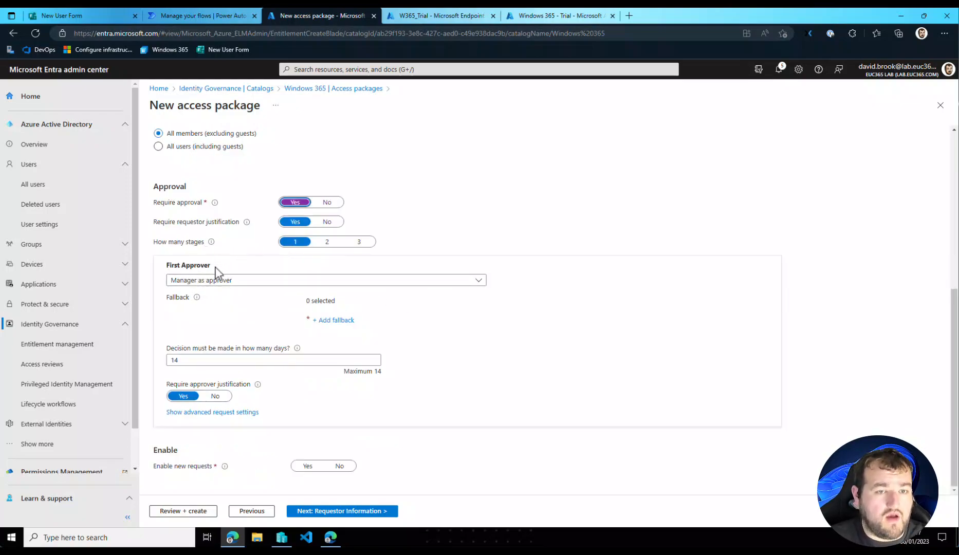
click(240, 280)
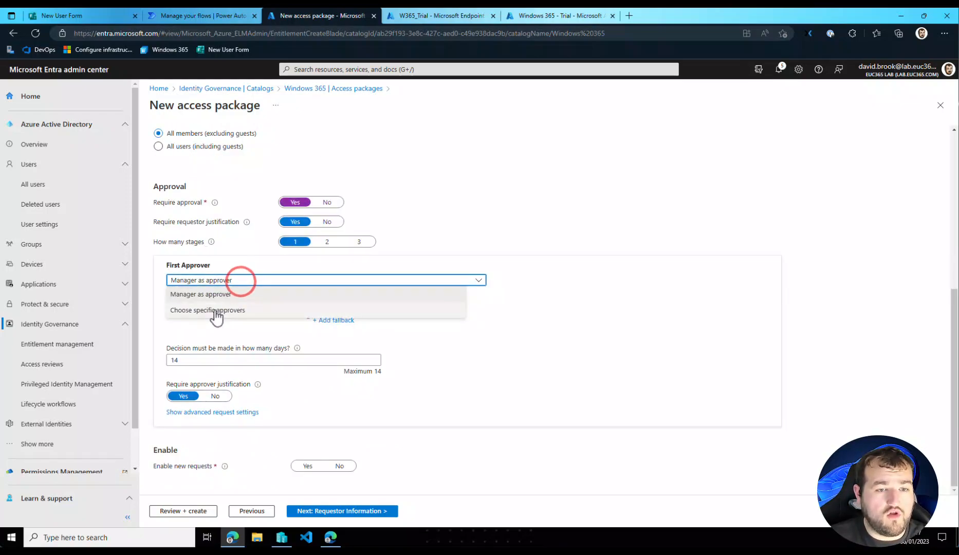
click(215, 310)
click(339, 320)
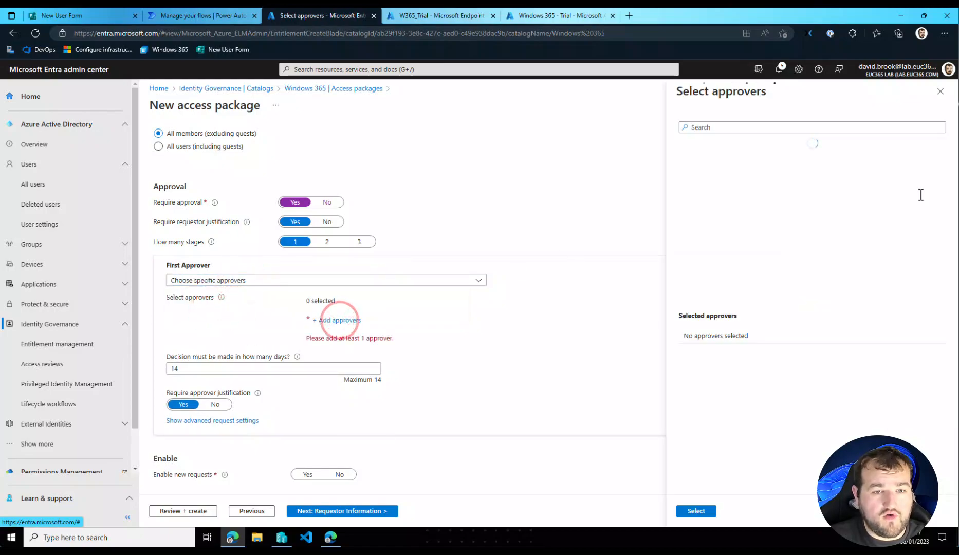
click(748, 233)
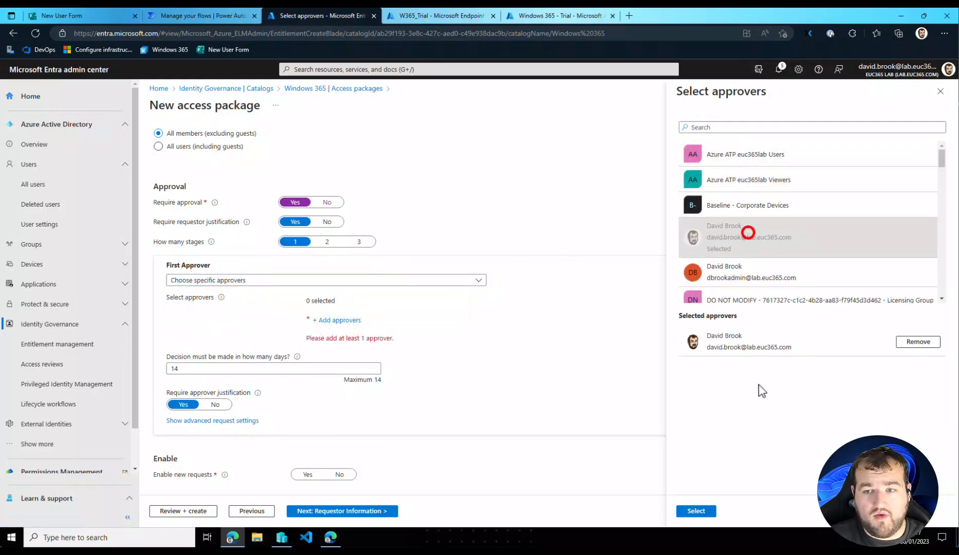
click(696, 511)
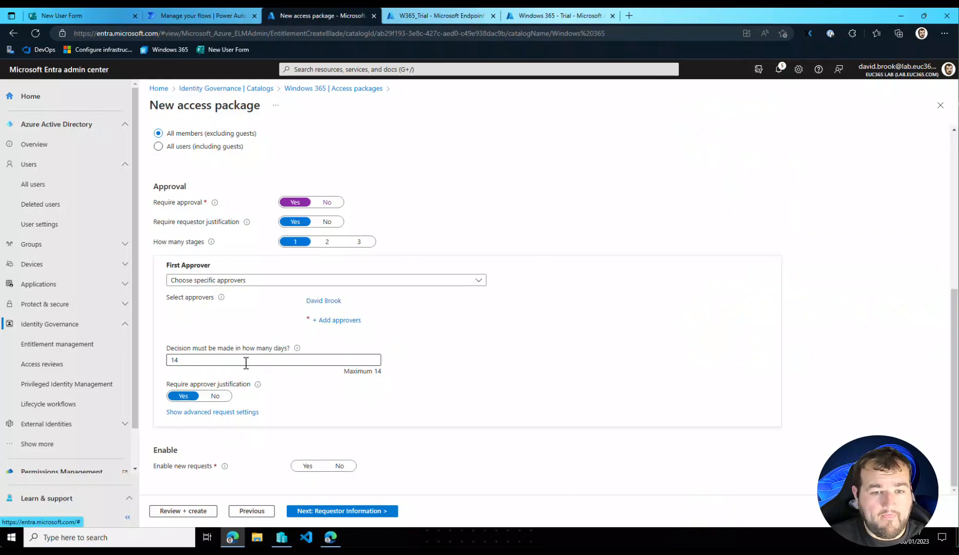
- Turn off the approver justification requirement and enable new requests for the access package
click(210, 361)
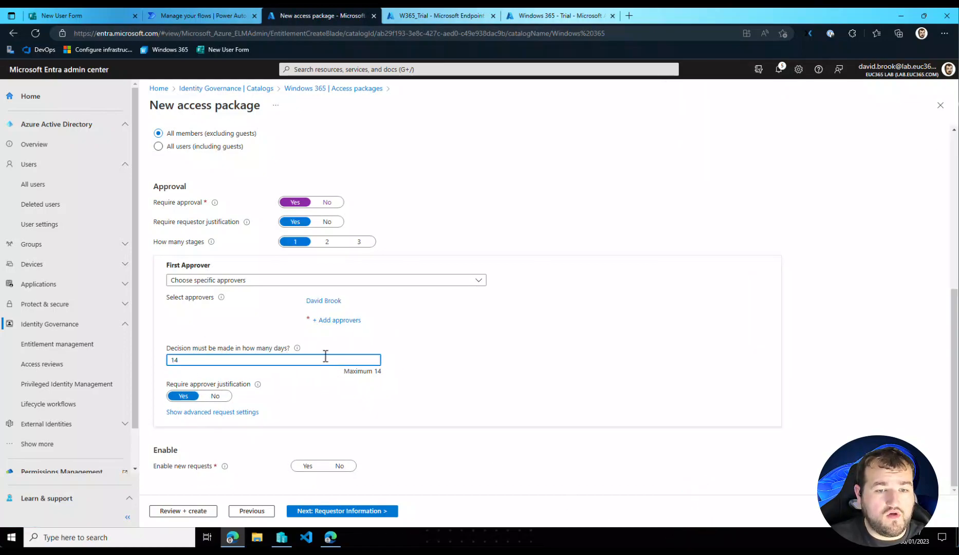
click(224, 397)
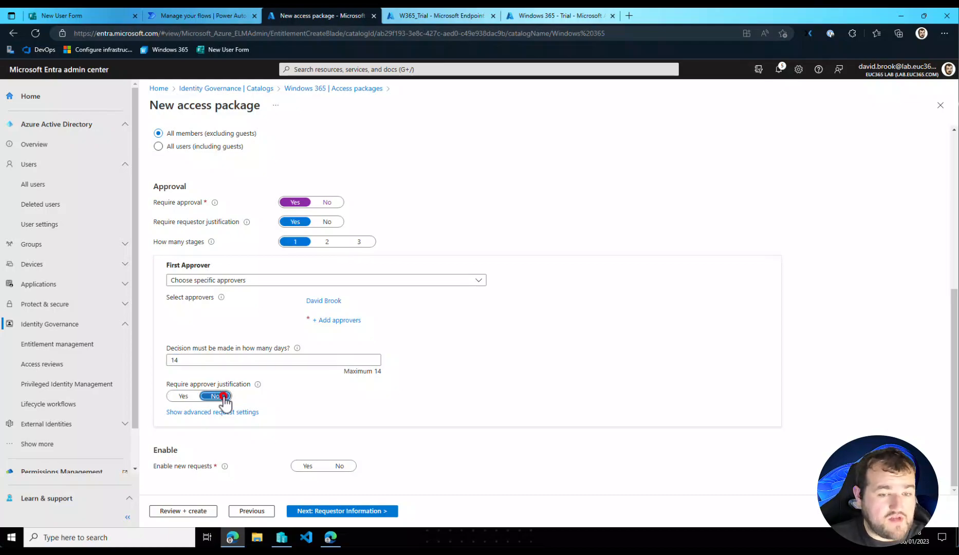
click(308, 466)
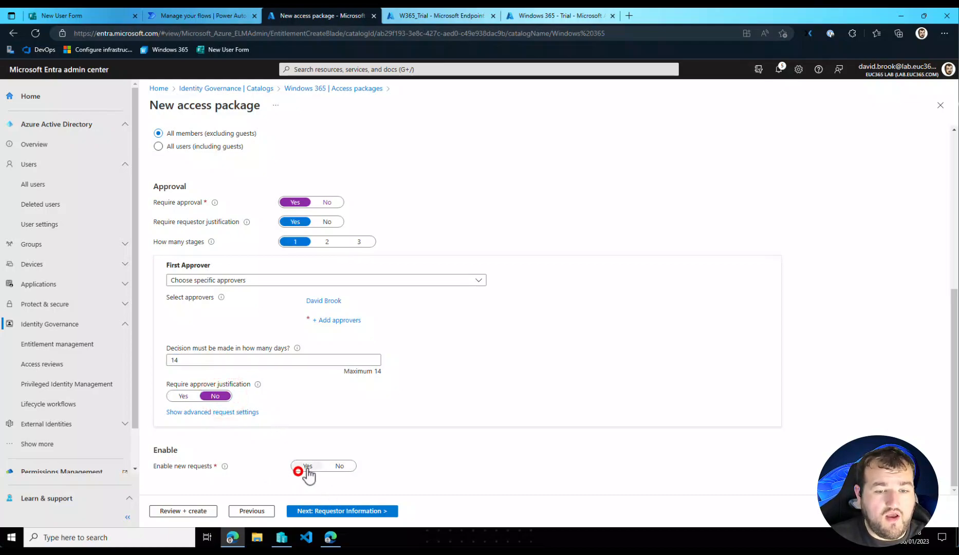
click(337, 511)
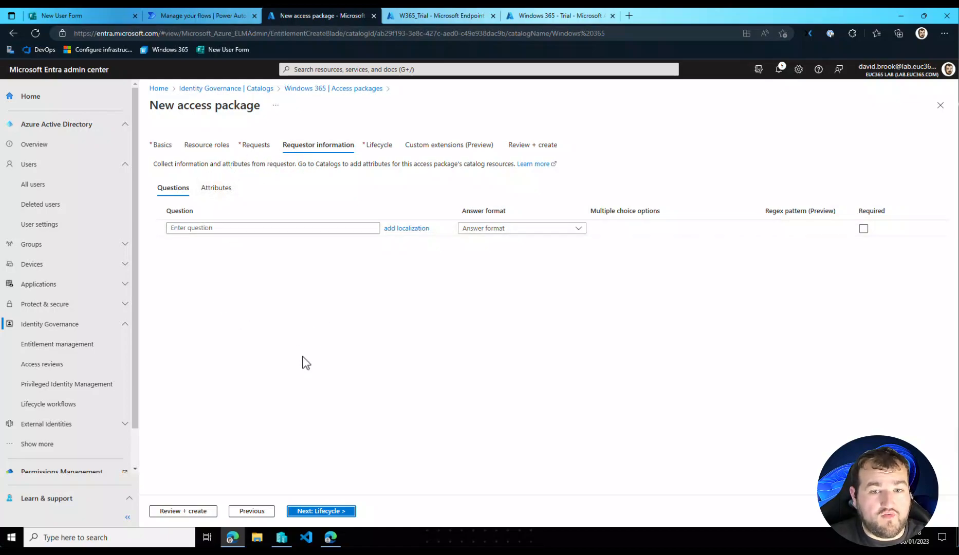
- Add the requestor question "Do you agree to this machine been reprovisioned?" with a Short text answer format
click(308, 230)
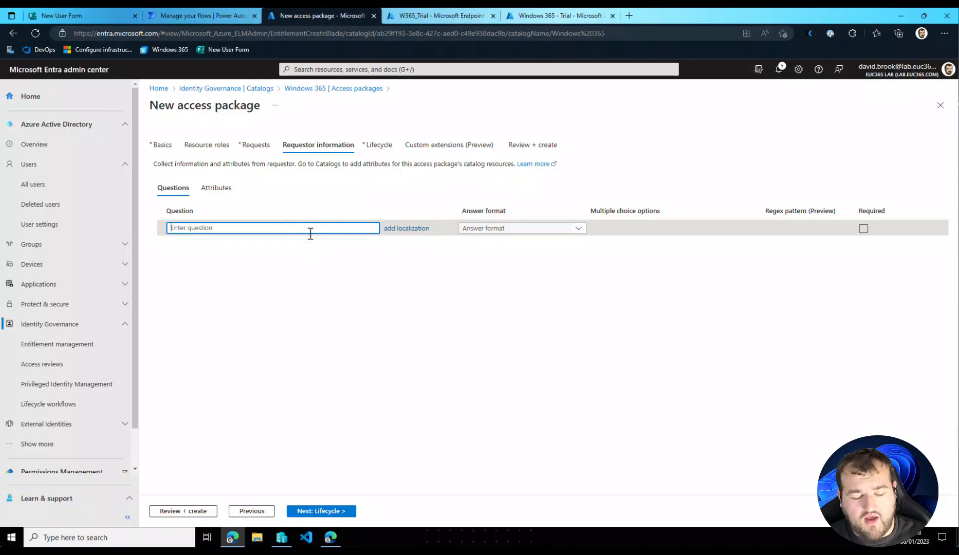
text(Do you agree to this machine been reprovisioned)
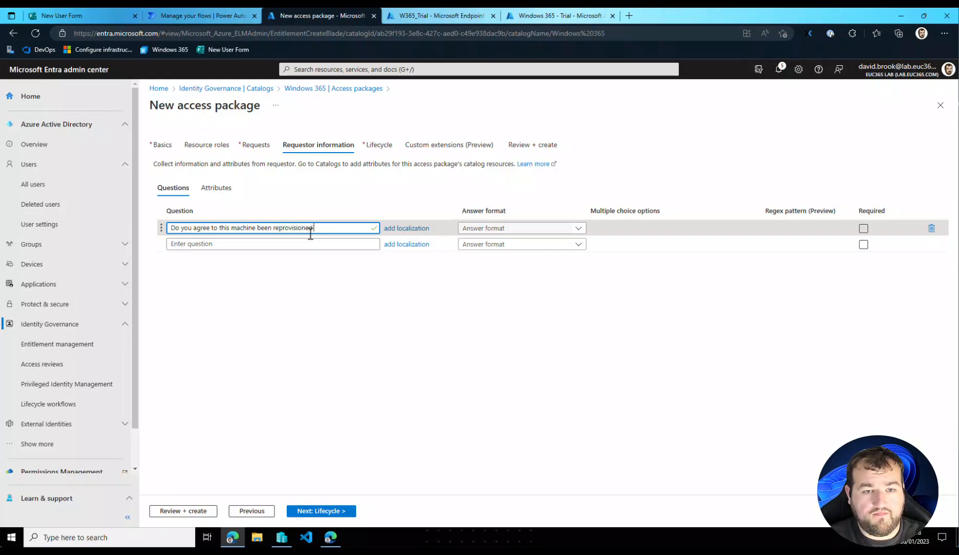
click(497, 228)
click(491, 242)
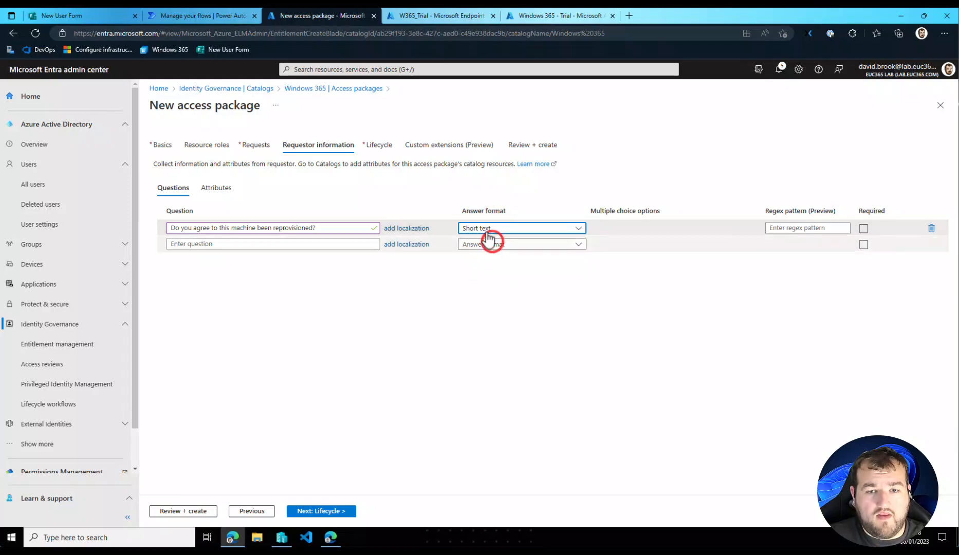
click(490, 228)
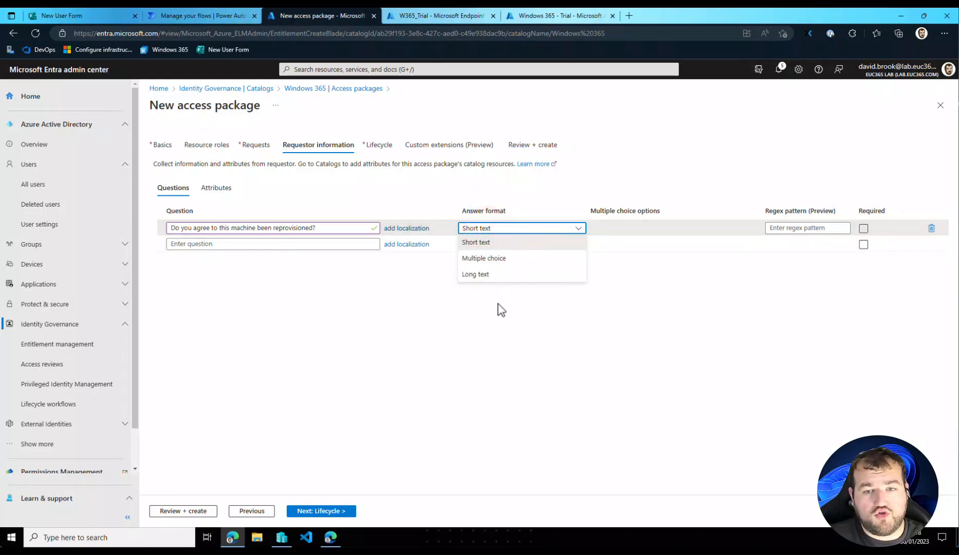
click(509, 356)
click(329, 511)
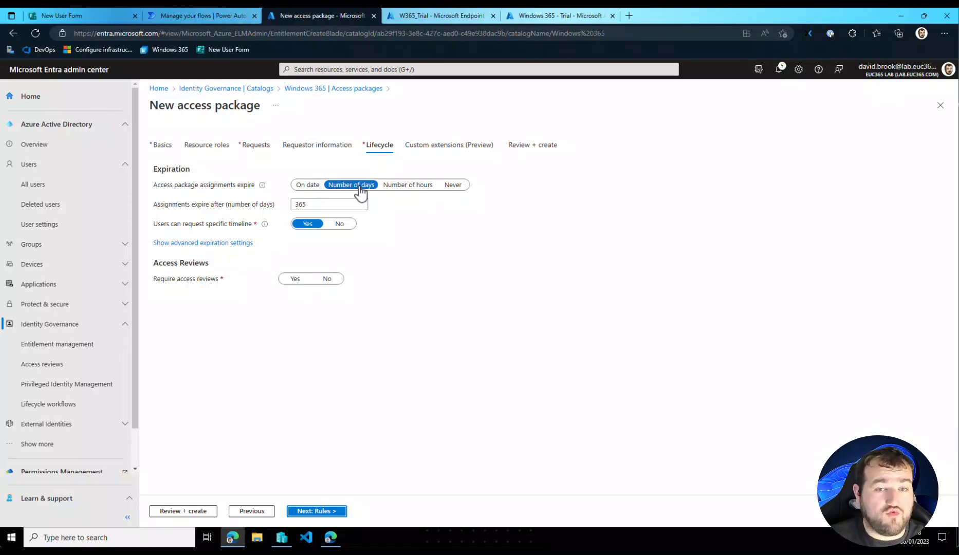
- Set the access package assignments to never expire and do not require access reviews
click(453, 185)
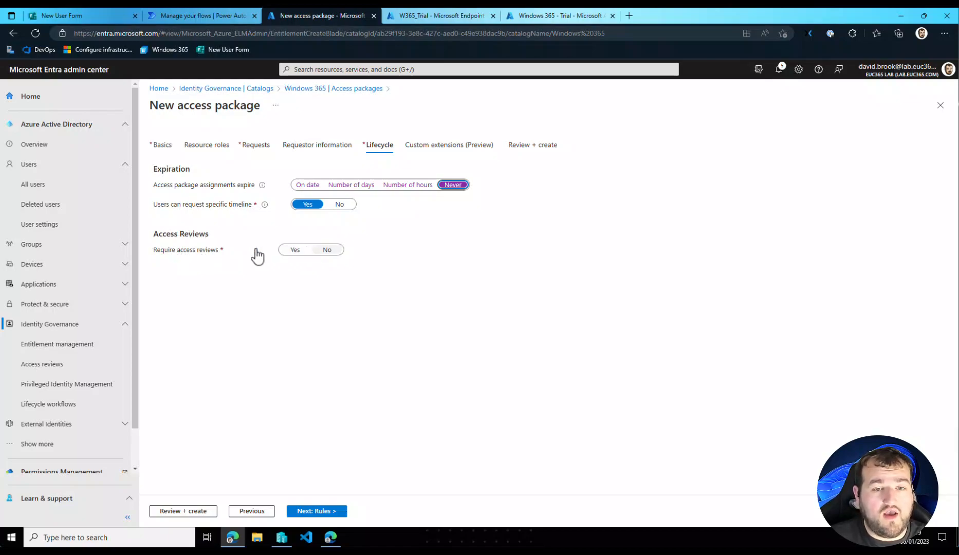
click(307, 249)
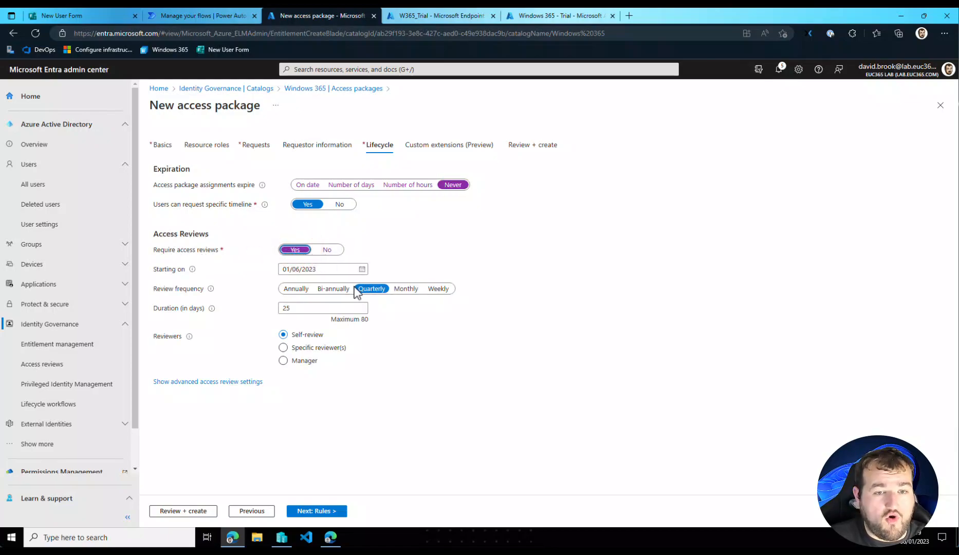
click(328, 249)
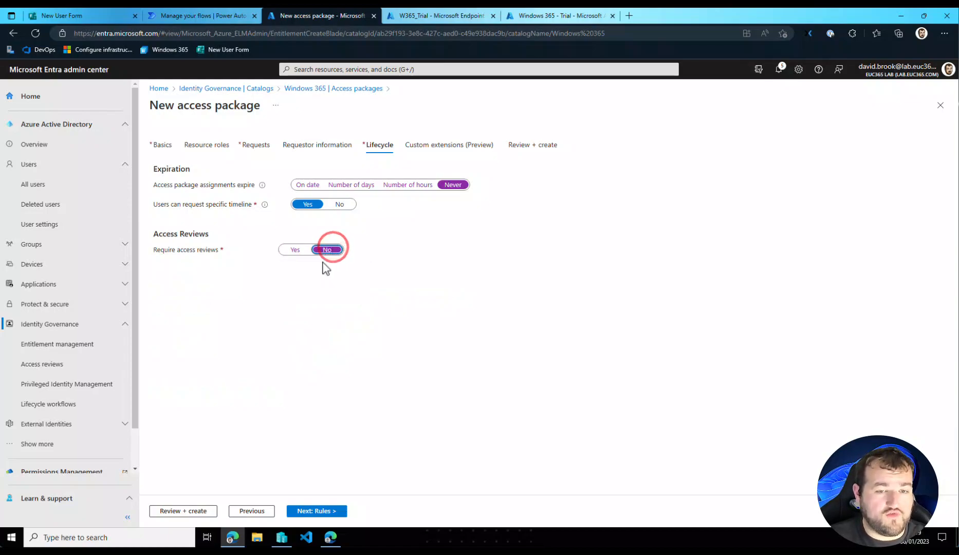
- Skip the custom extensions and create the Windows 365 Deployment access package
click(334, 512)
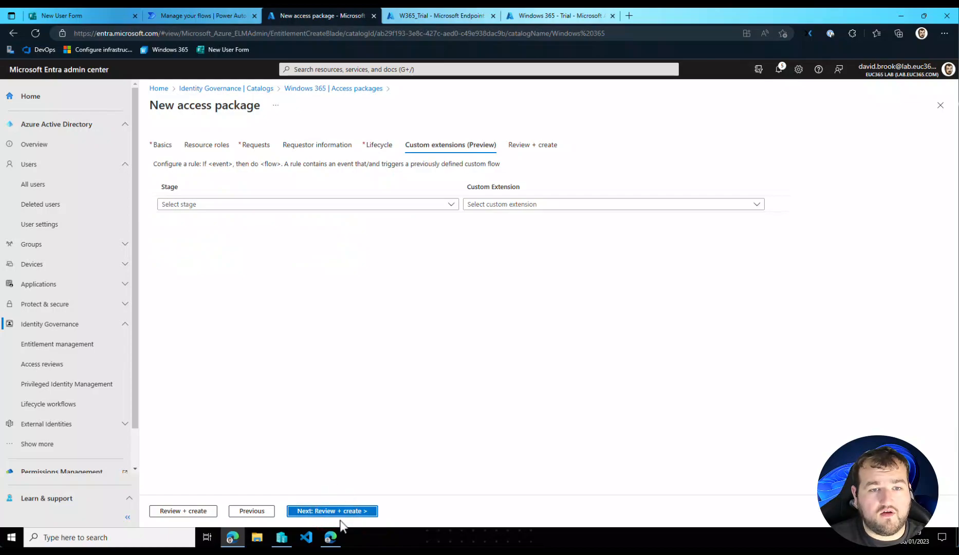
click(340, 512)
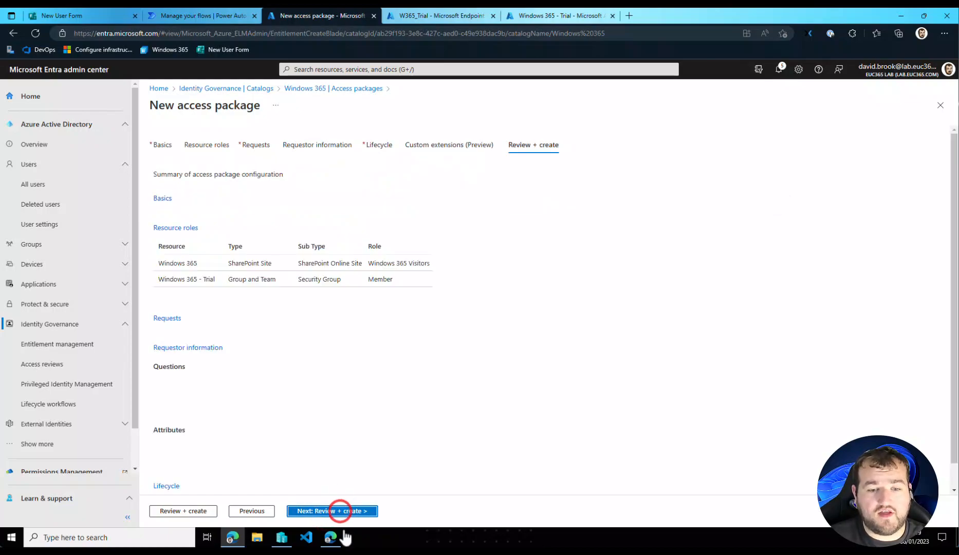
click(245, 513)
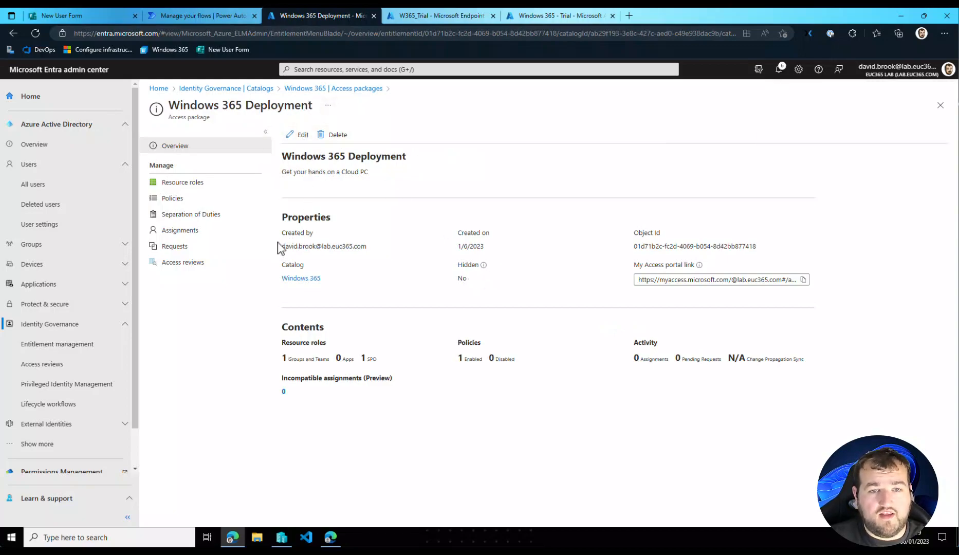
- Switch to the test user's My Access portal, check the signed-in account, and refresh the available access packages at myaccess.microsoft.com
click(333, 538)
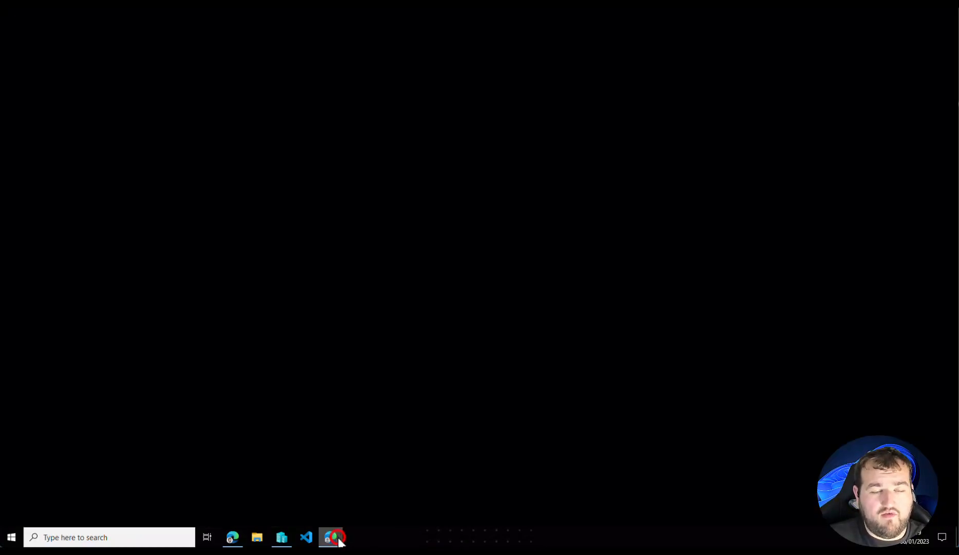
click(916, 60)
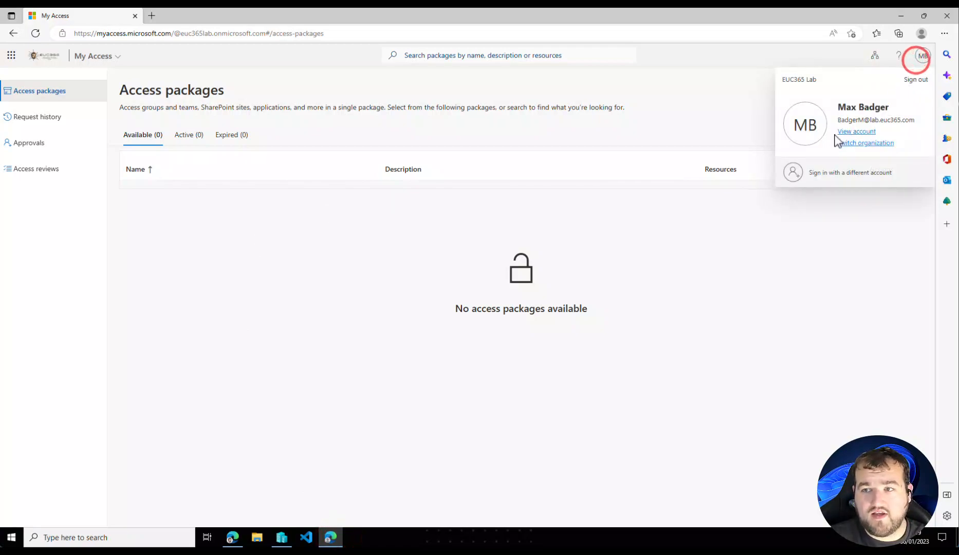
click(296, 262)
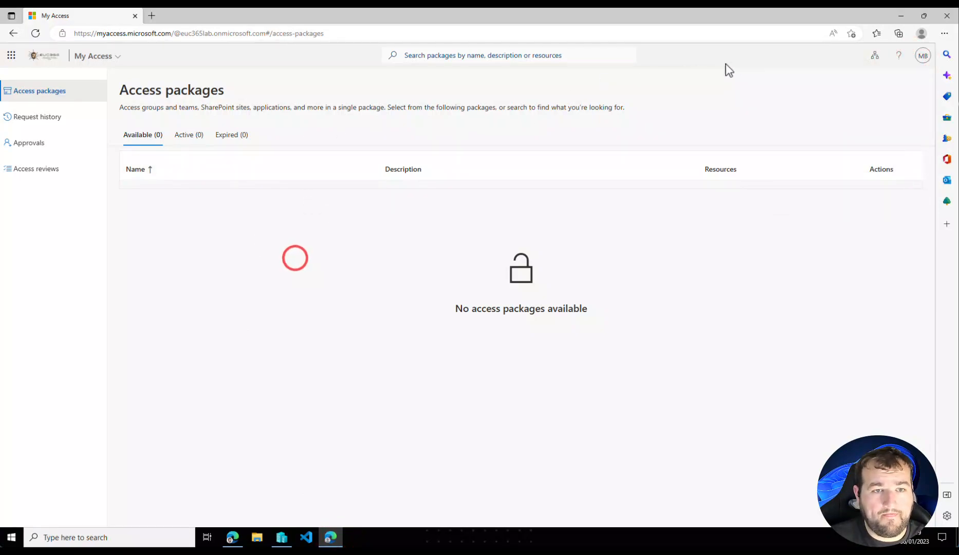
click(50, 95)
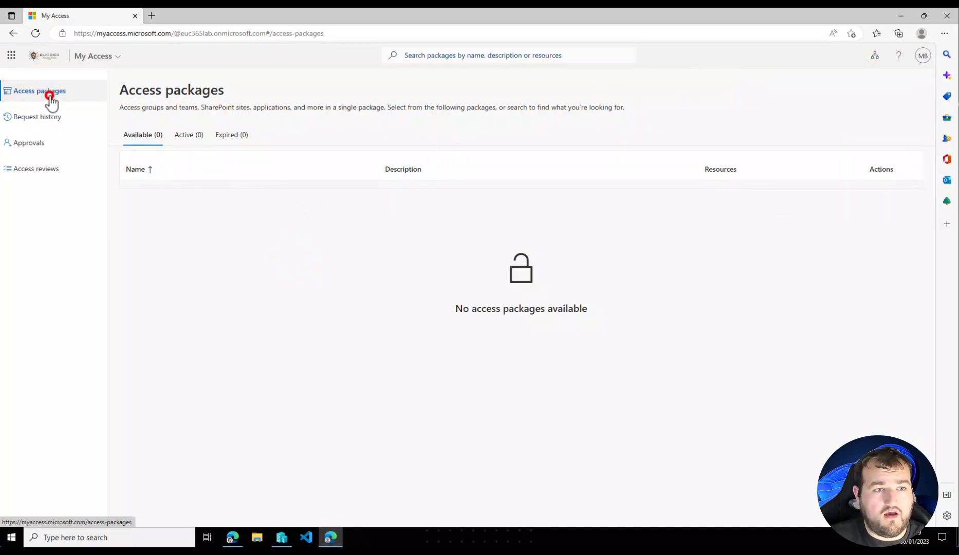
click(37, 33)
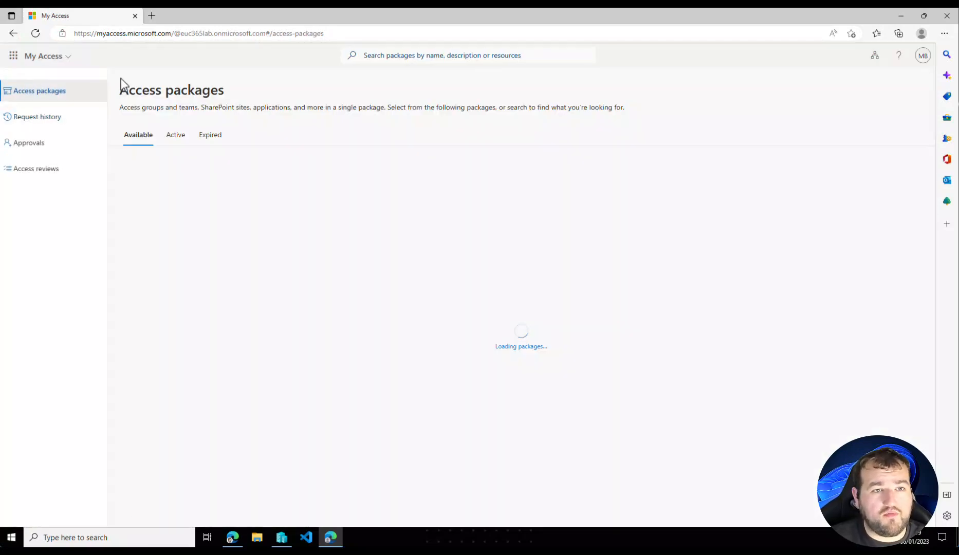
drag(96, 34, 174, 35)
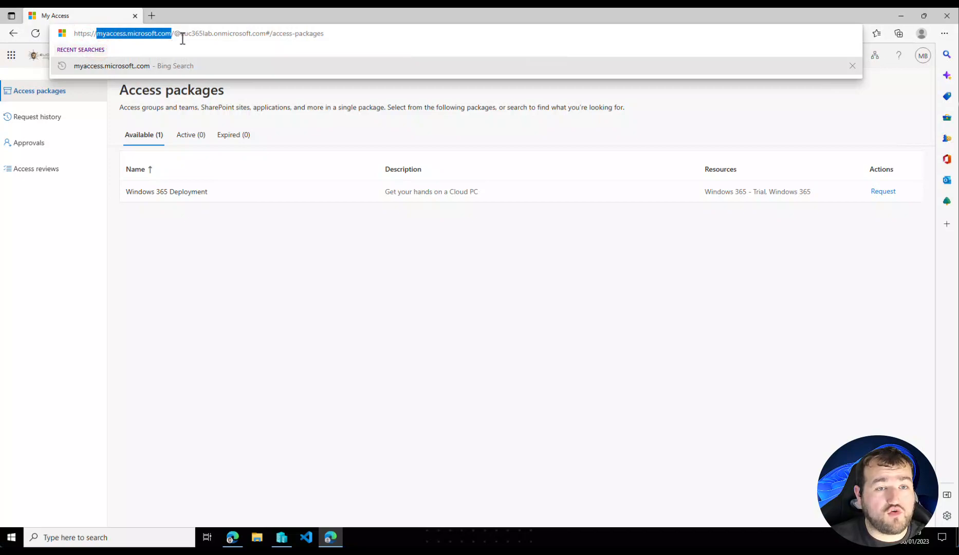
- View the Windows 365 Deployment package's resources and test the SharePoint site address euc365lab.sharepoint.com/sites/Windows365 in a new browser tab
click(241, 289)
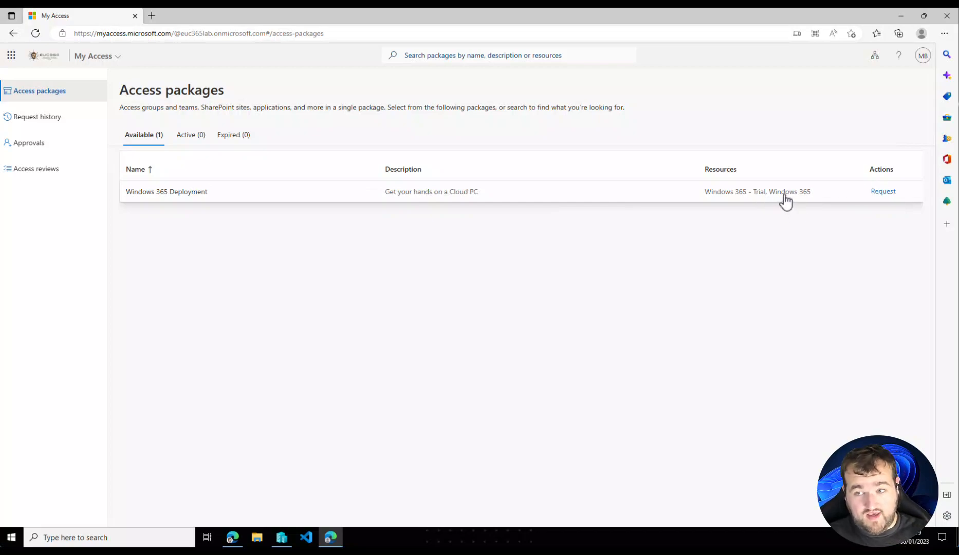
click(215, 200)
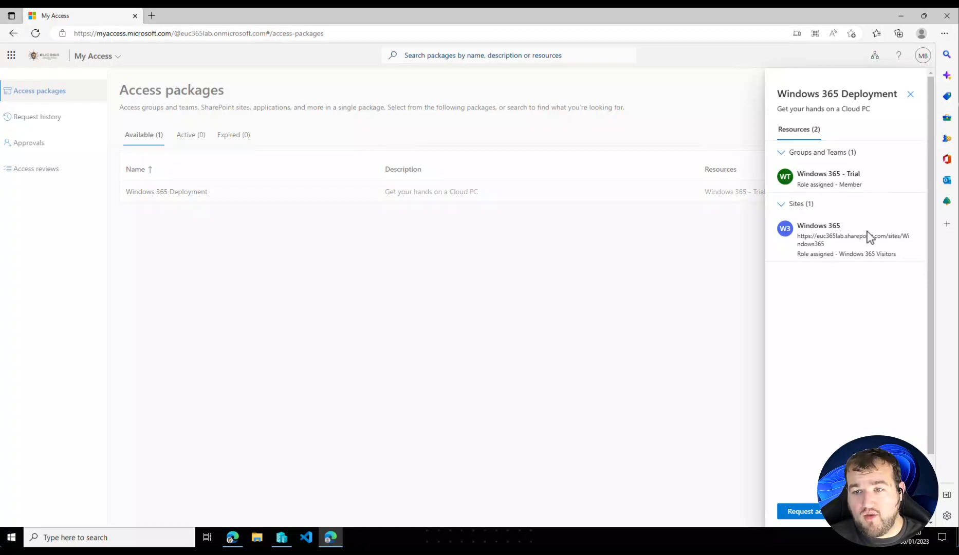
triple_click(823, 242)
key(ctrl+c)
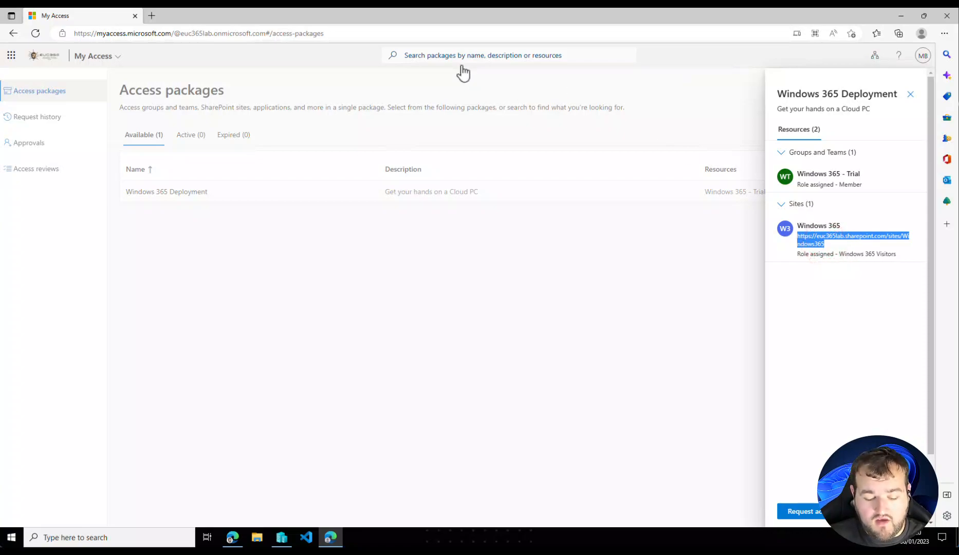
click(152, 16)
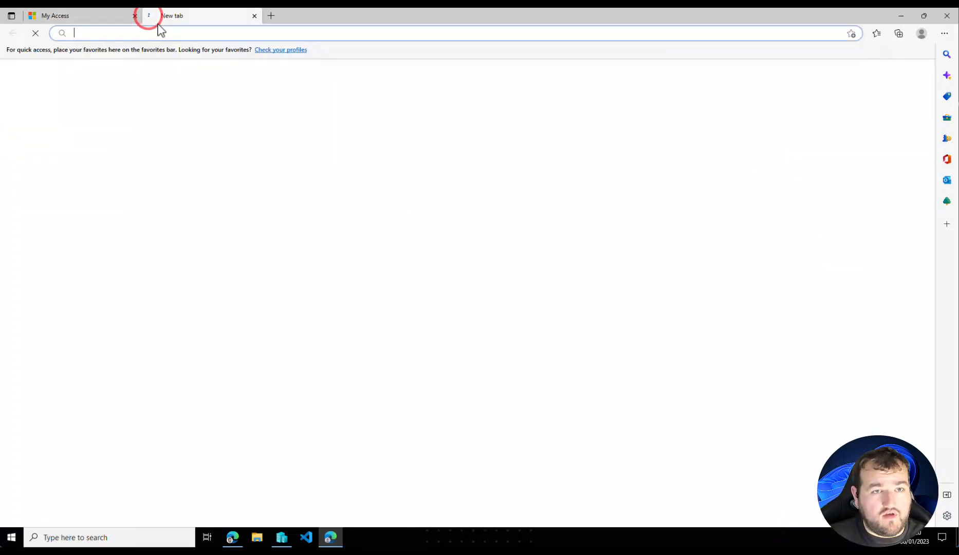
key(ctrl+v)
key(Return)
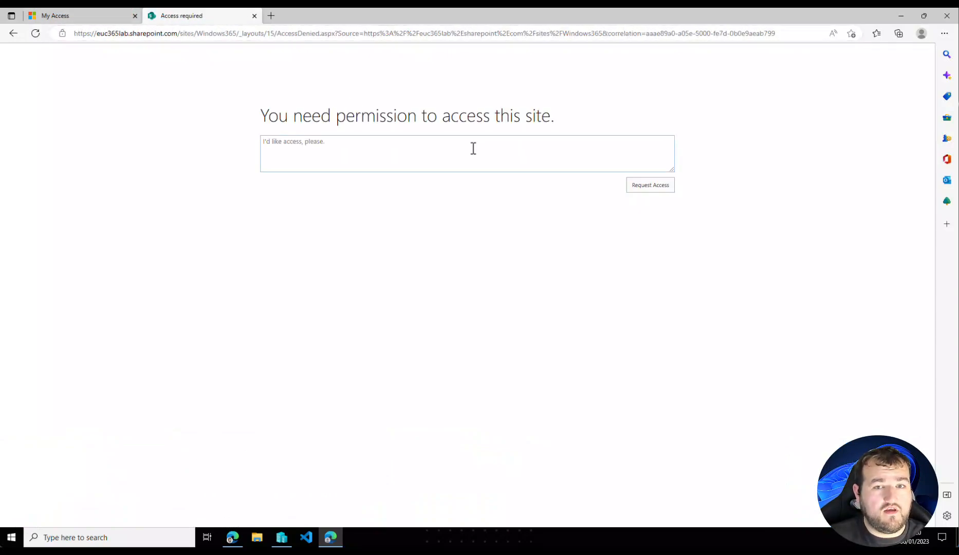
- Request the Windows 365 Deployment package, answering "Yes" to the reprovisioning question and giving the business justification "Because I want one!"
click(72, 16)
click(797, 512)
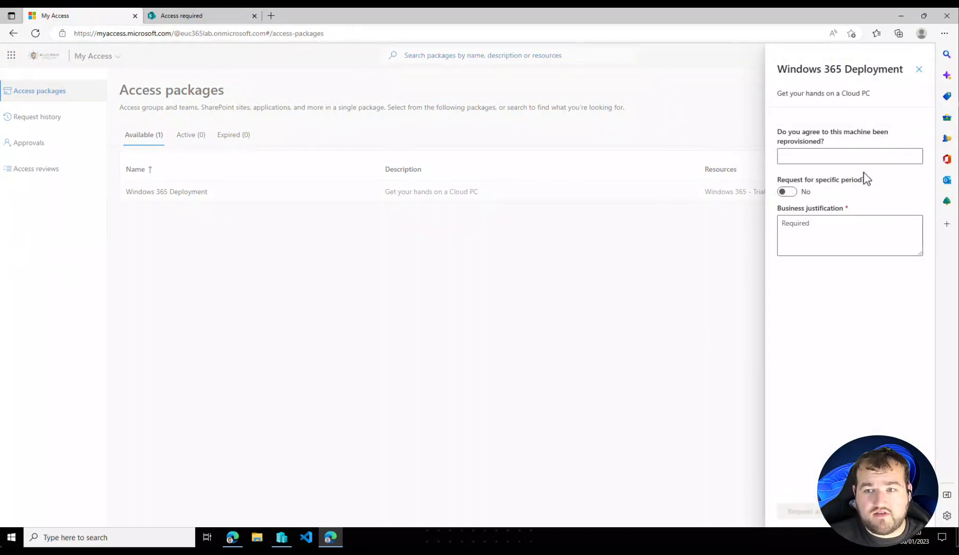
click(865, 156)
text(Yes)
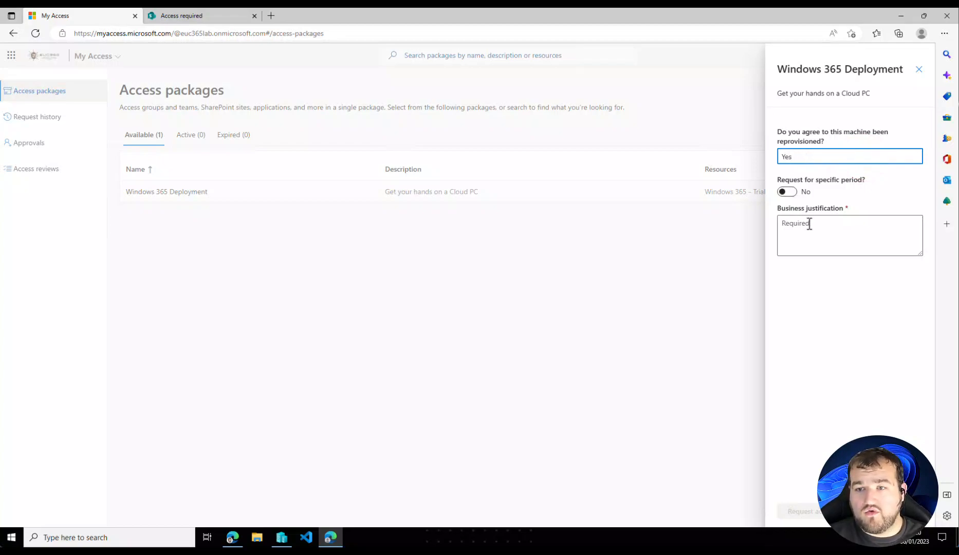
click(825, 238)
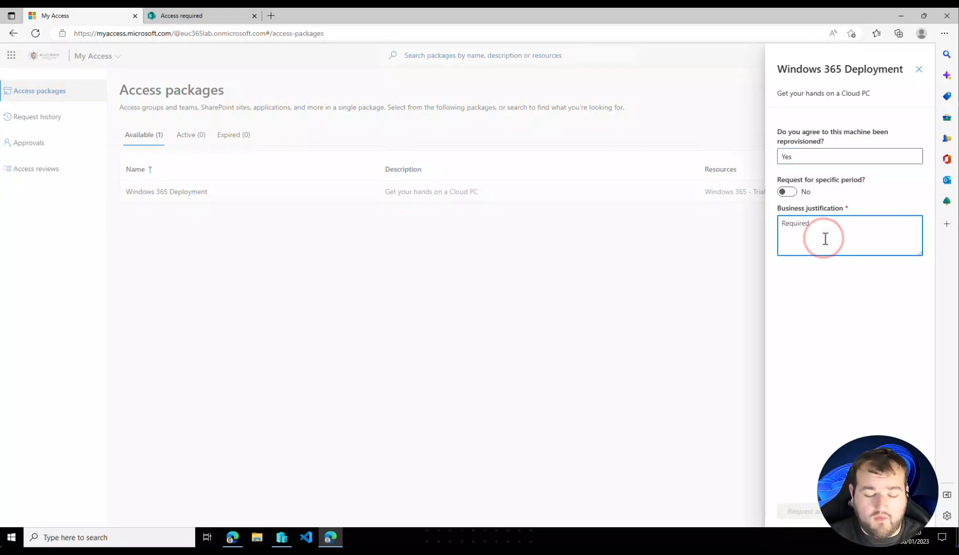
text(Because I want one)
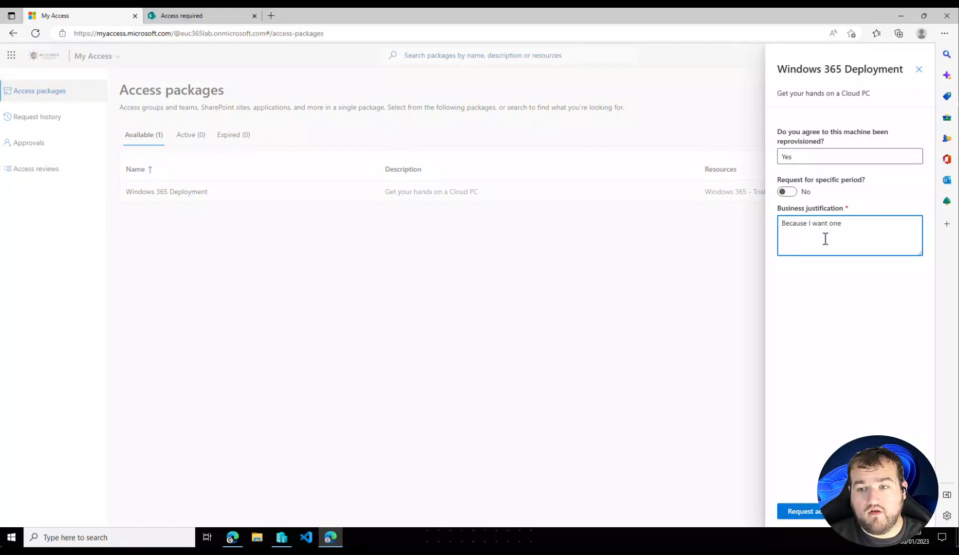
text(!)
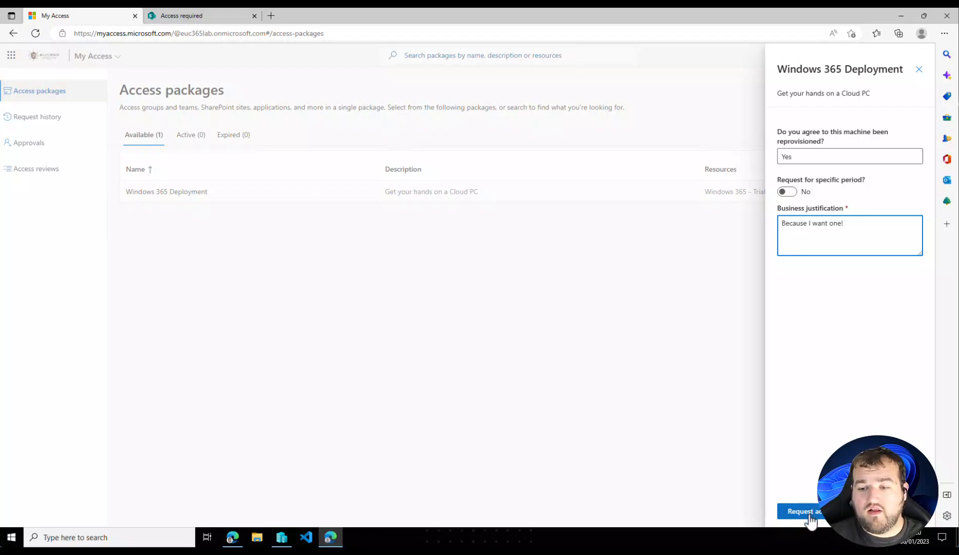
click(809, 519)
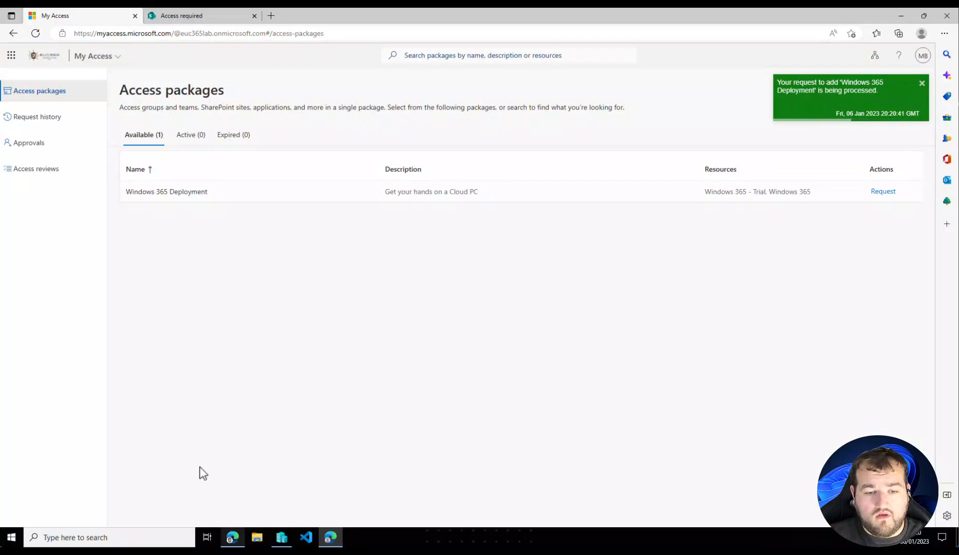
- Switch to the administrator's browser, open Outlook on the web, and read the Microsoft Azure email asking to approve or deny the access request
click(233, 537)
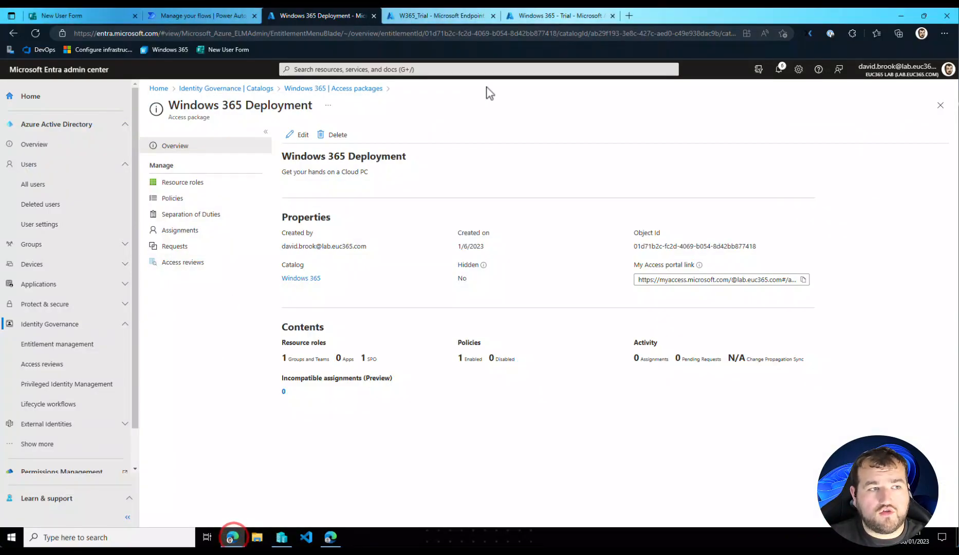
click(629, 15)
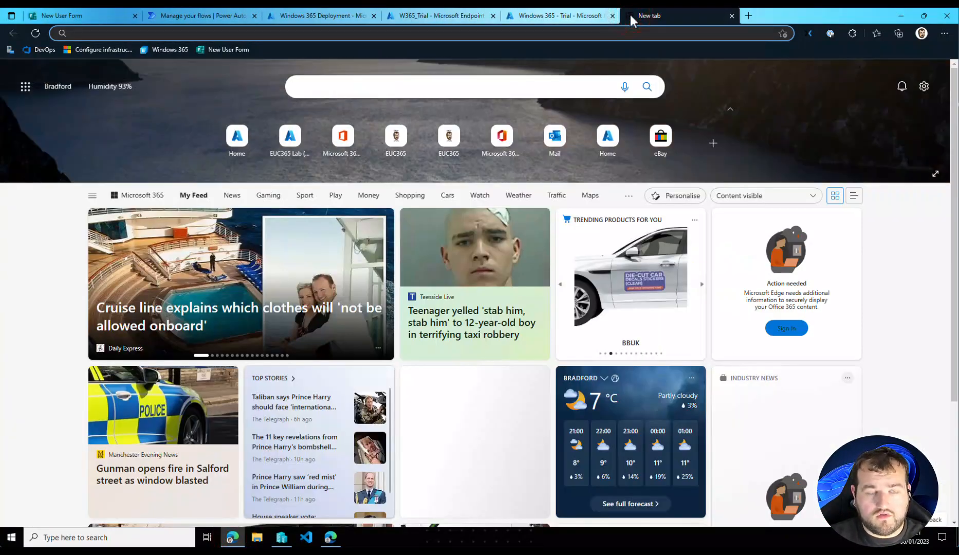
text(out)
key(Return)
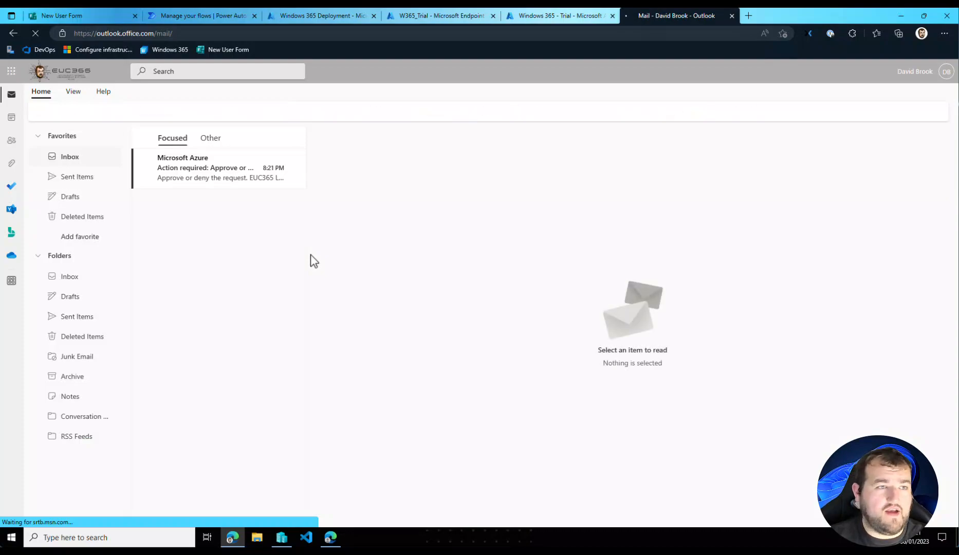
click(178, 172)
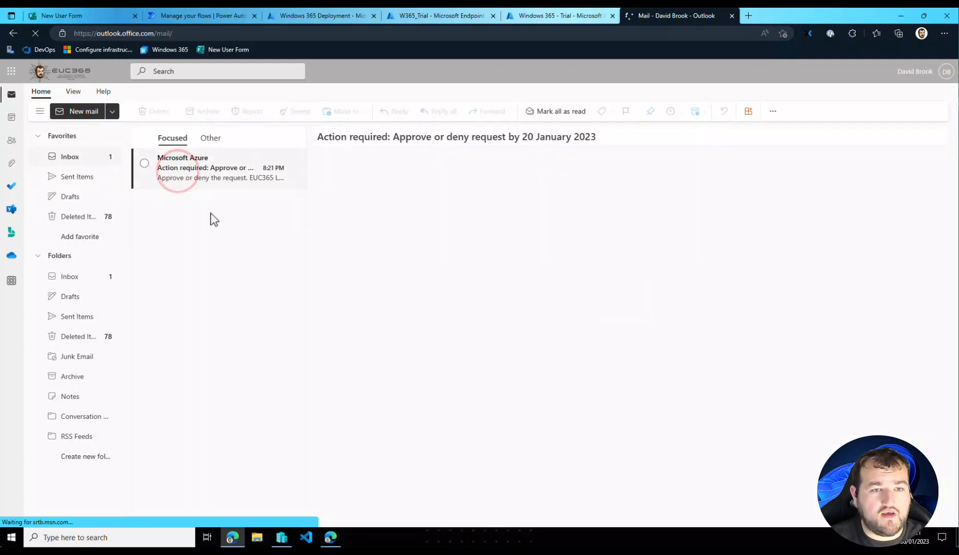
click(185, 172)
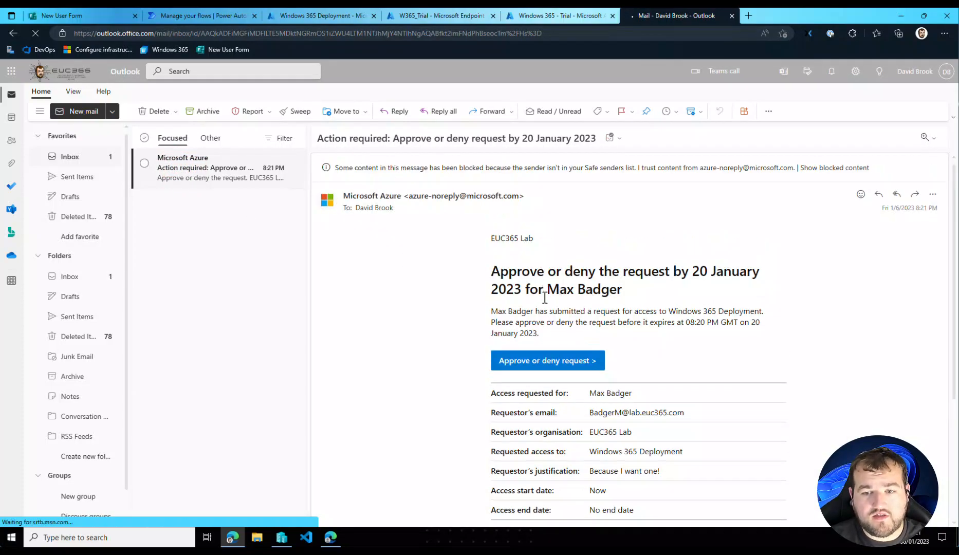
scroll(619, 465, down, 1)
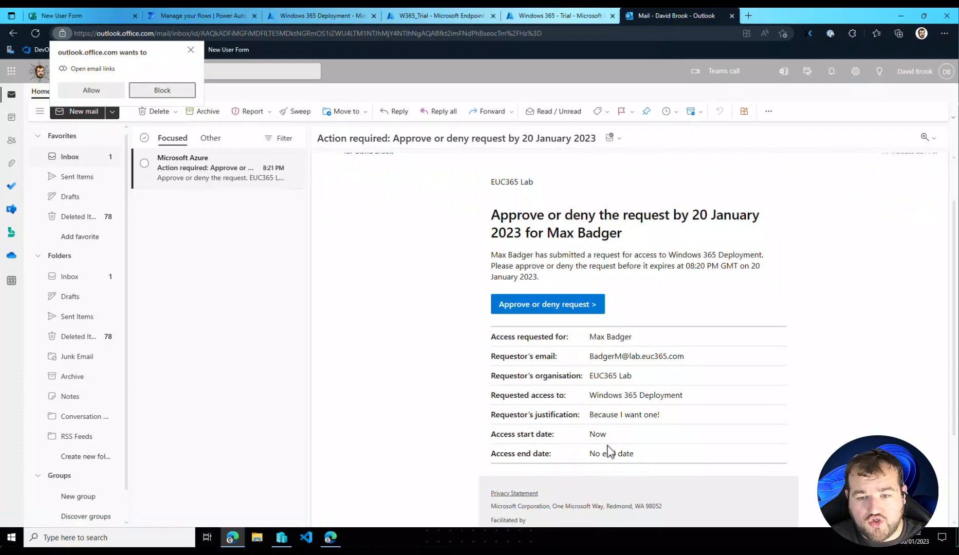
click(515, 435)
drag(671, 452, 573, 466)
click(720, 462)
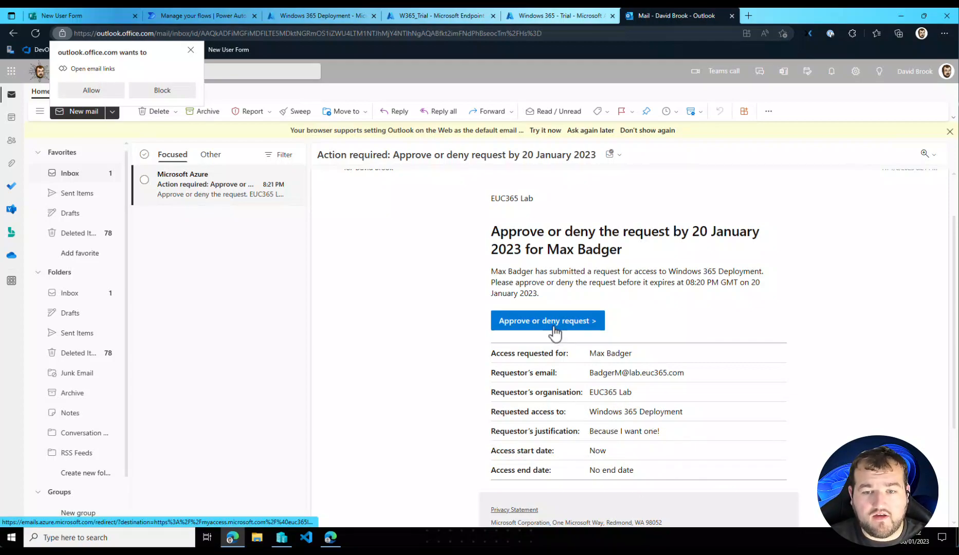
- Follow the email's approval link and approve the test user's pending Windows 365 Deployment request
click(553, 325)
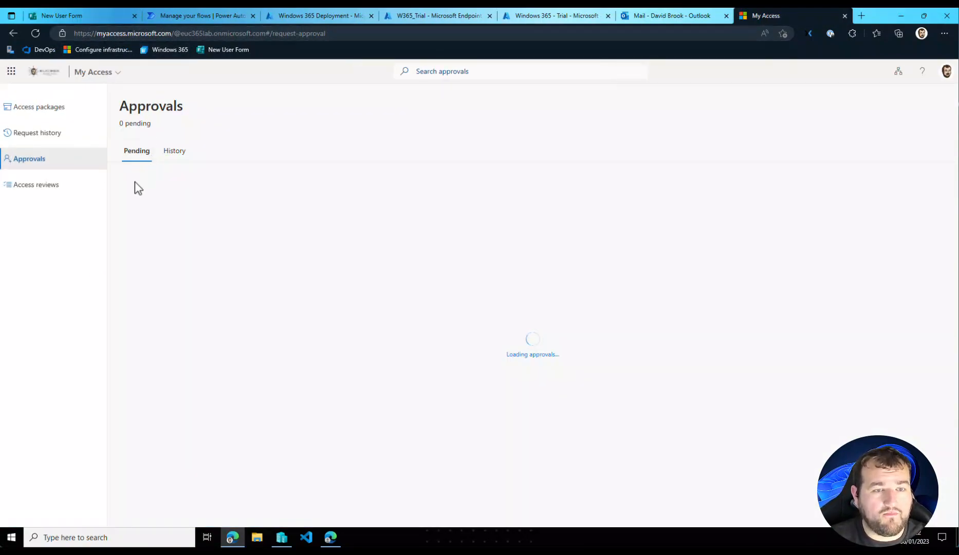
click(190, 245)
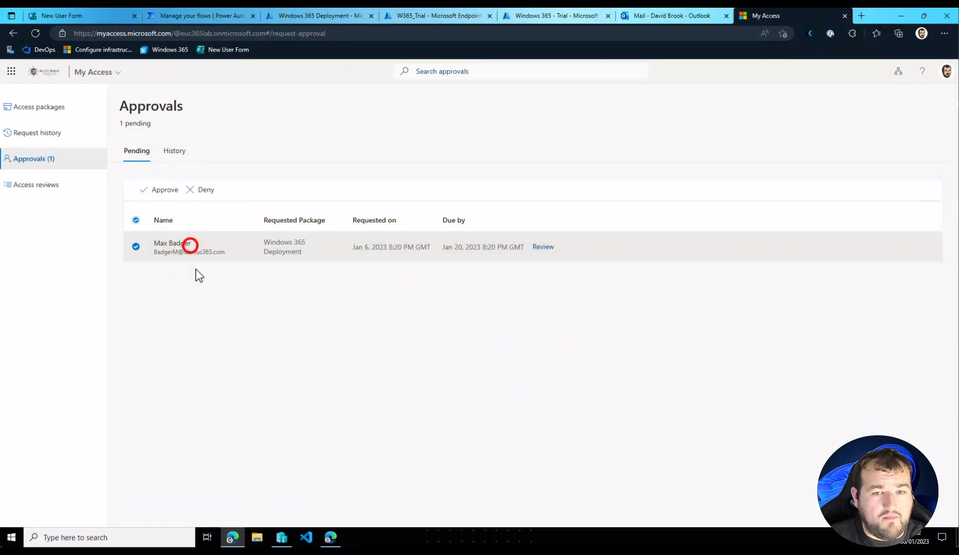
click(147, 192)
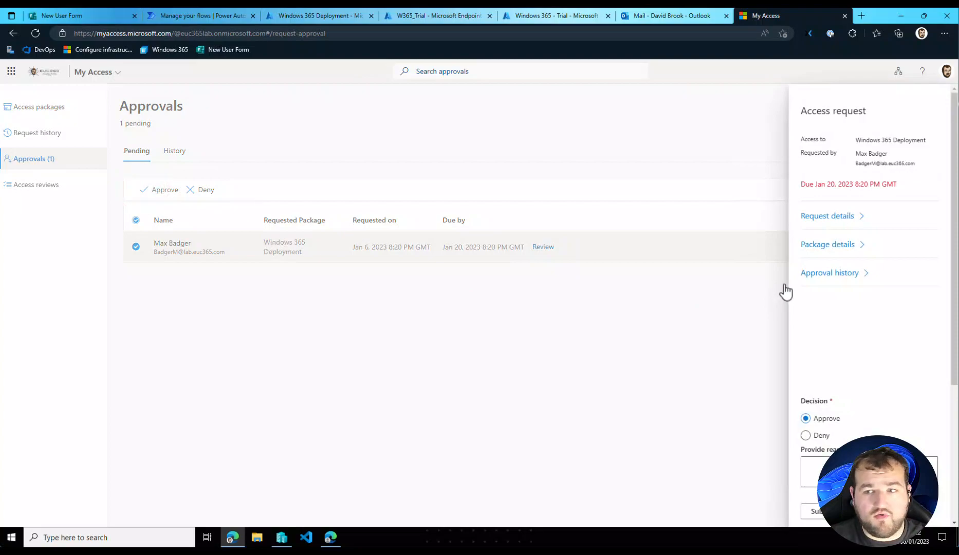
click(821, 515)
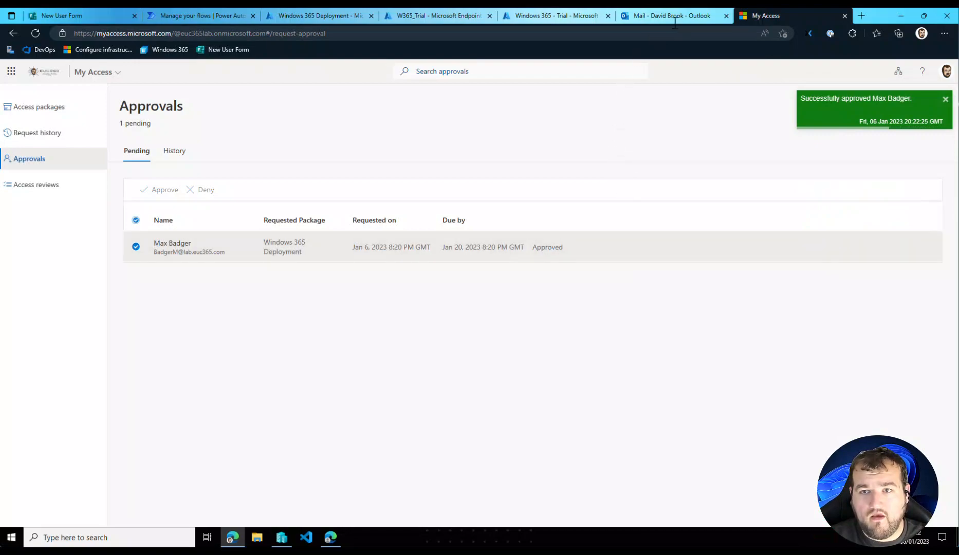
- Switch back to the test user's My Access portal and refresh the request history to track the Windows 365 Deployment request's status
click(335, 536)
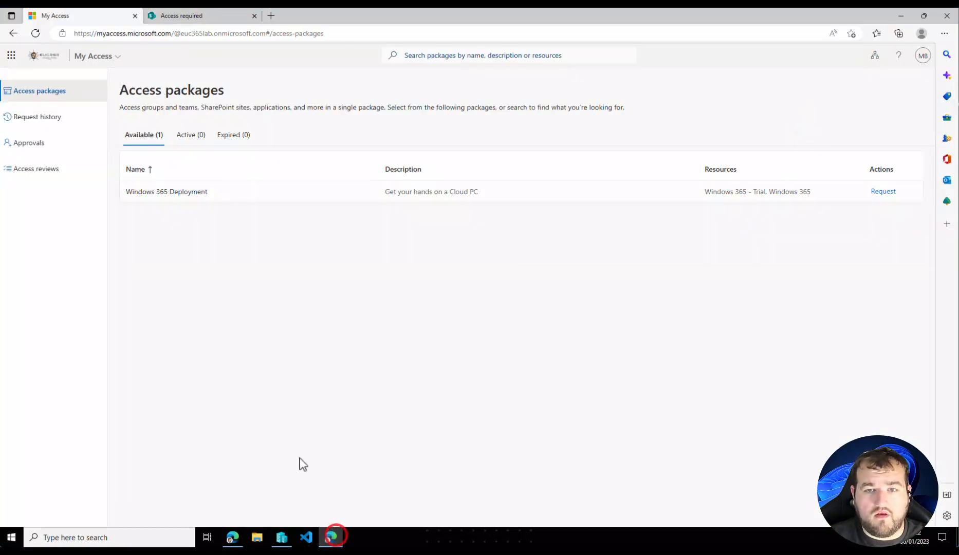
click(55, 121)
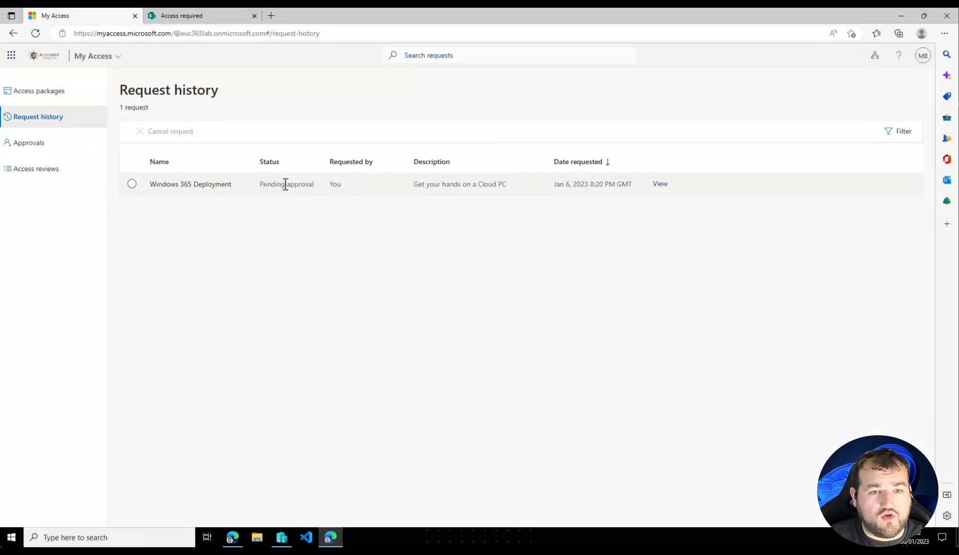
click(78, 121)
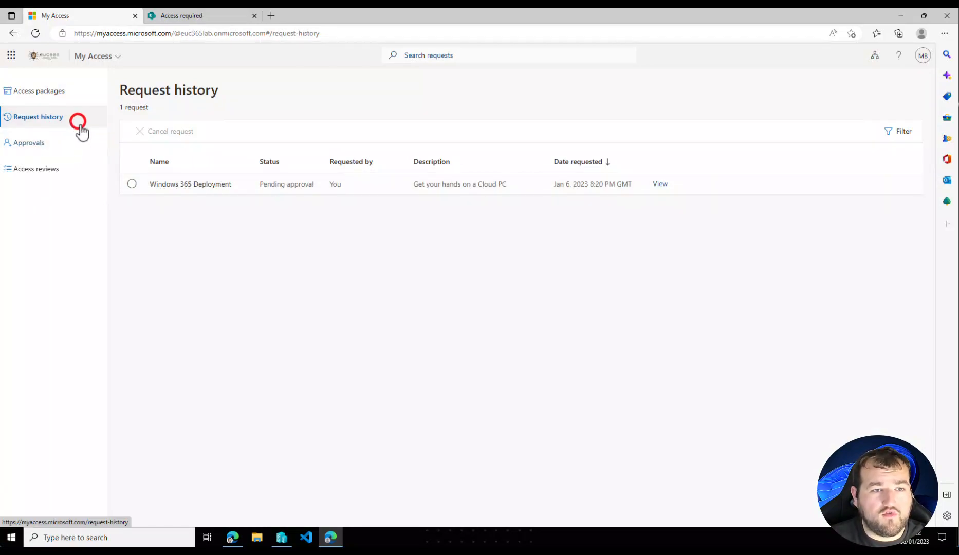
click(62, 139)
click(63, 116)
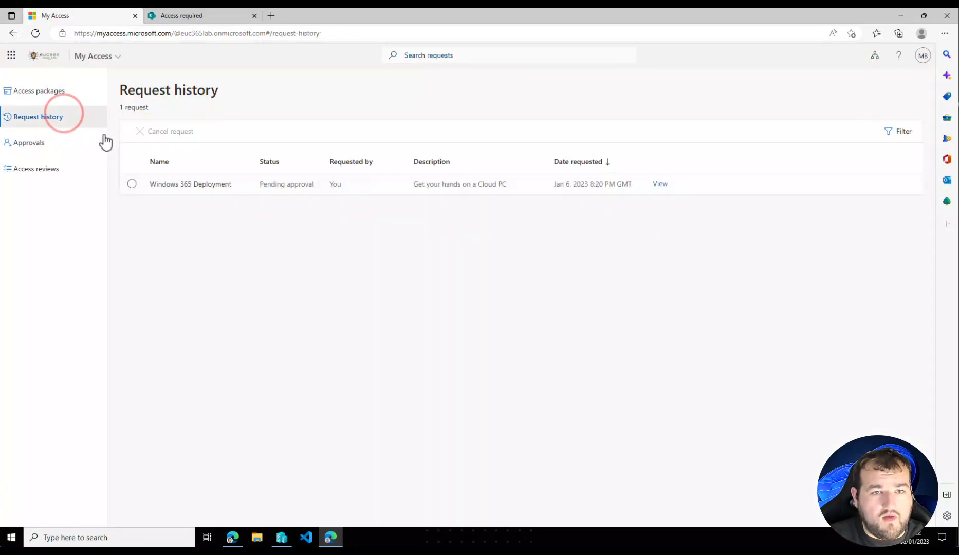
click(57, 92)
click(55, 115)
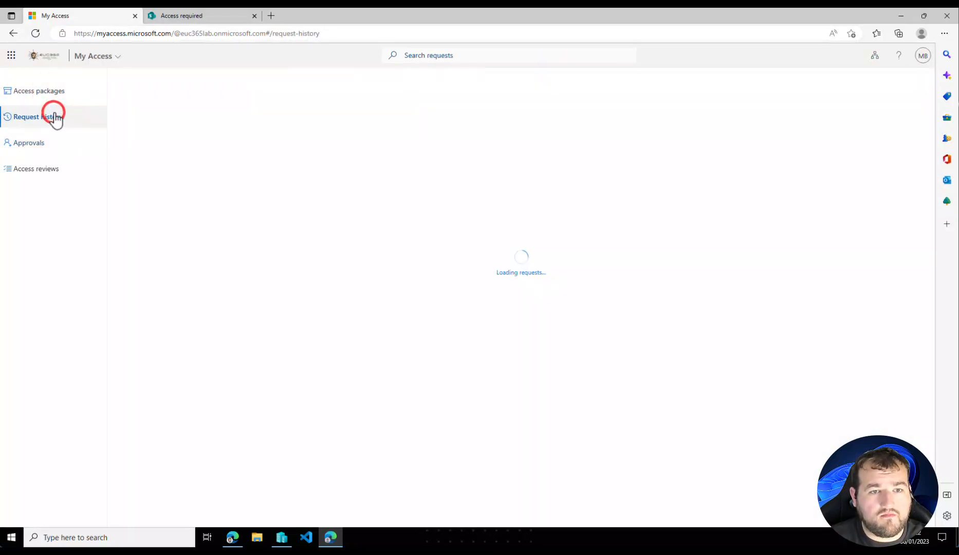
click(36, 33)
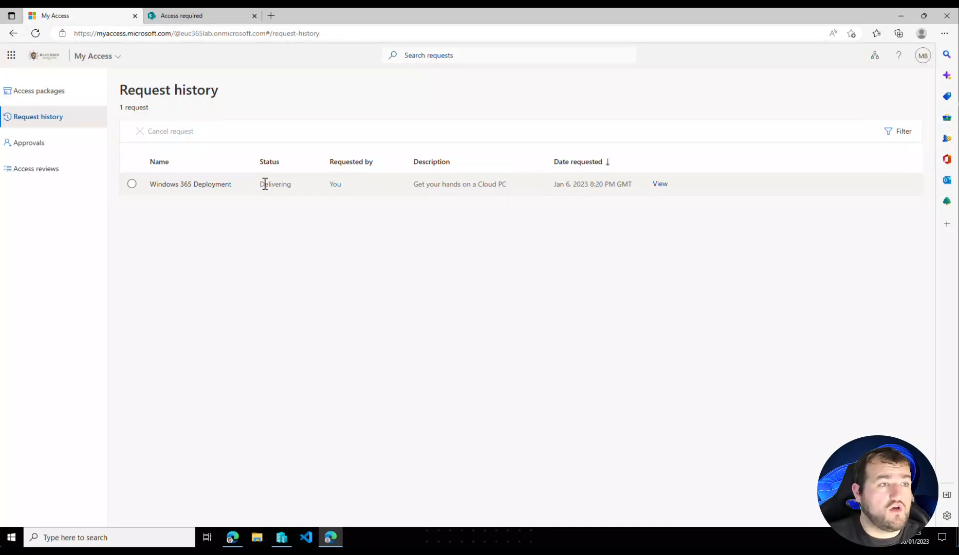
click(35, 33)
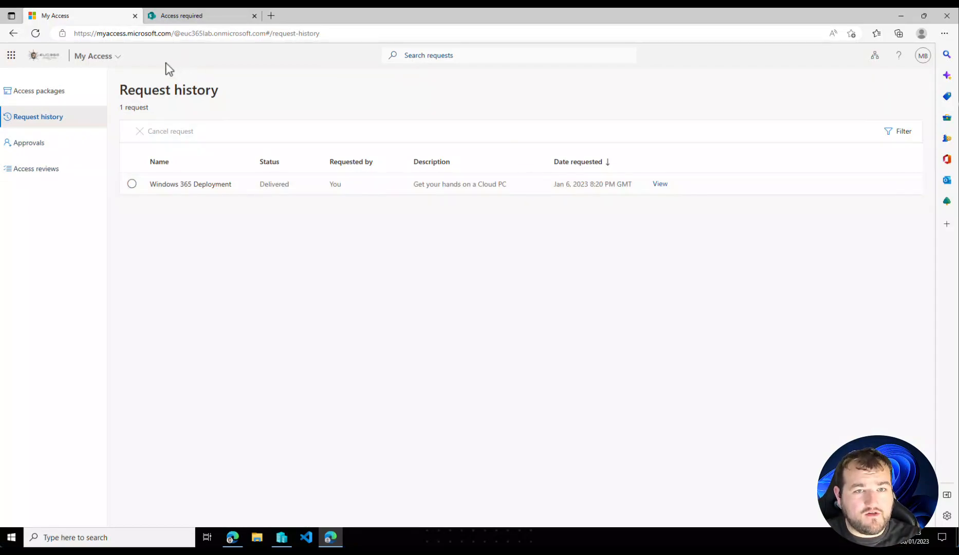
- Reopen the Windows 365 SharePoint site as the test user and look through its home page content
click(160, 20)
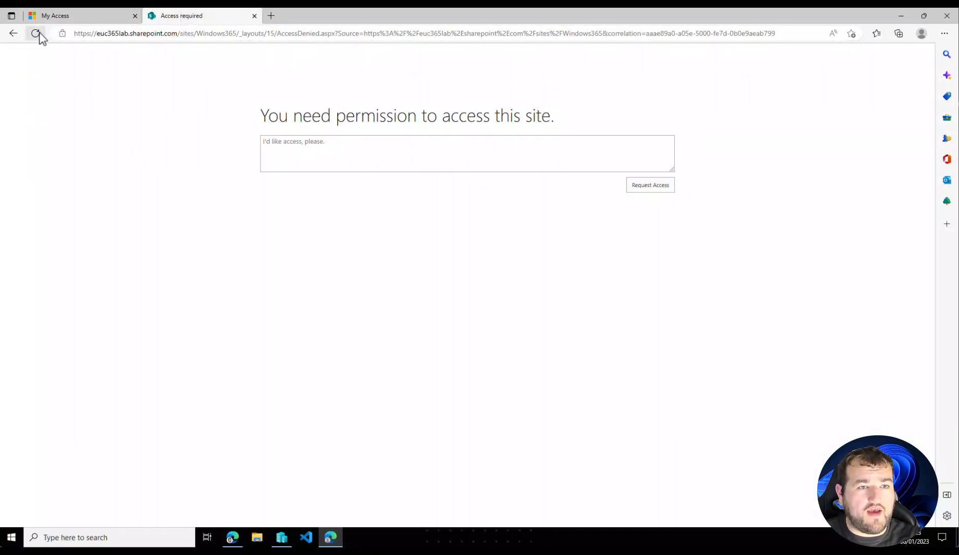
key(alt+Left)
click(152, 33)
text(https://euc365lab.sharepoint.com/sites/Windows365)
key(Return)
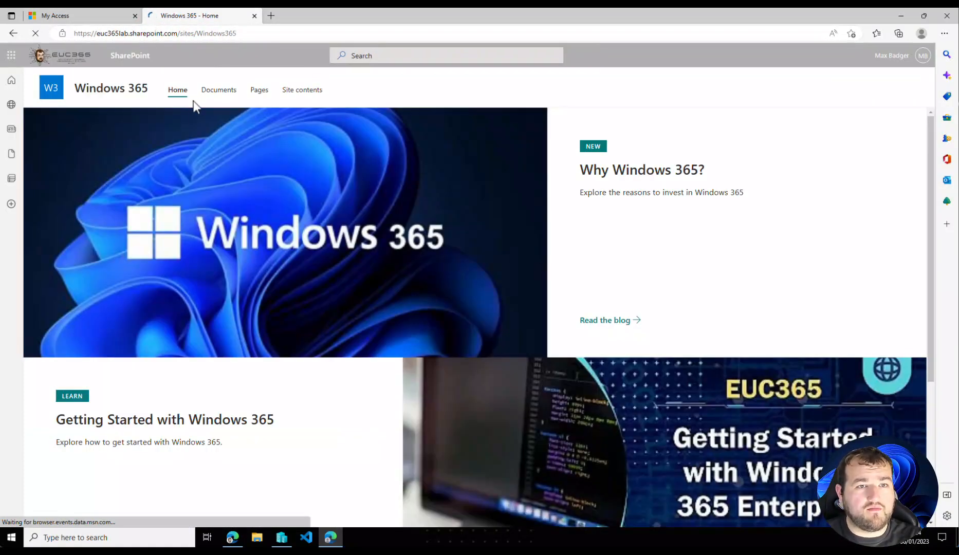
scroll(475, 225, down, 2)
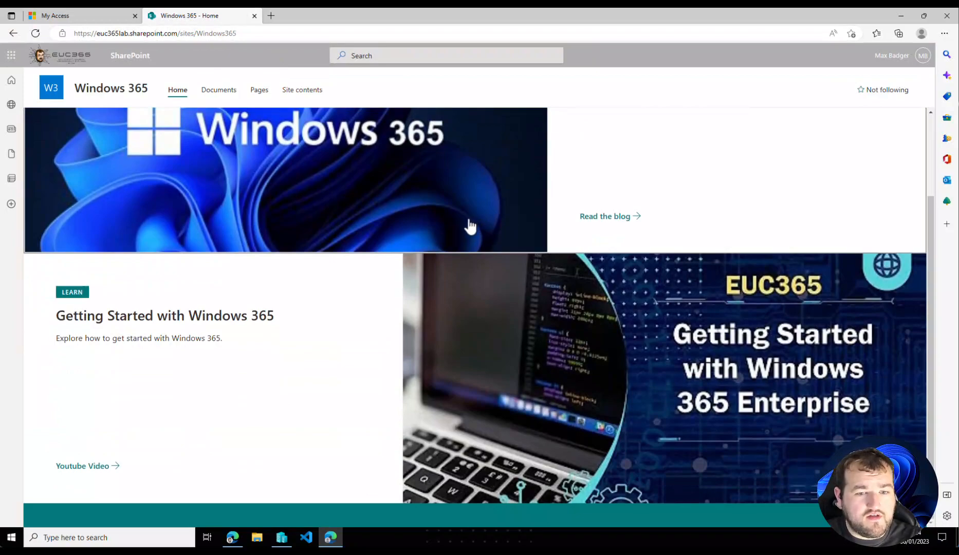
scroll(471, 226, up, 2)
scroll(343, 189, down, 2)
scroll(342, 189, up, 2)
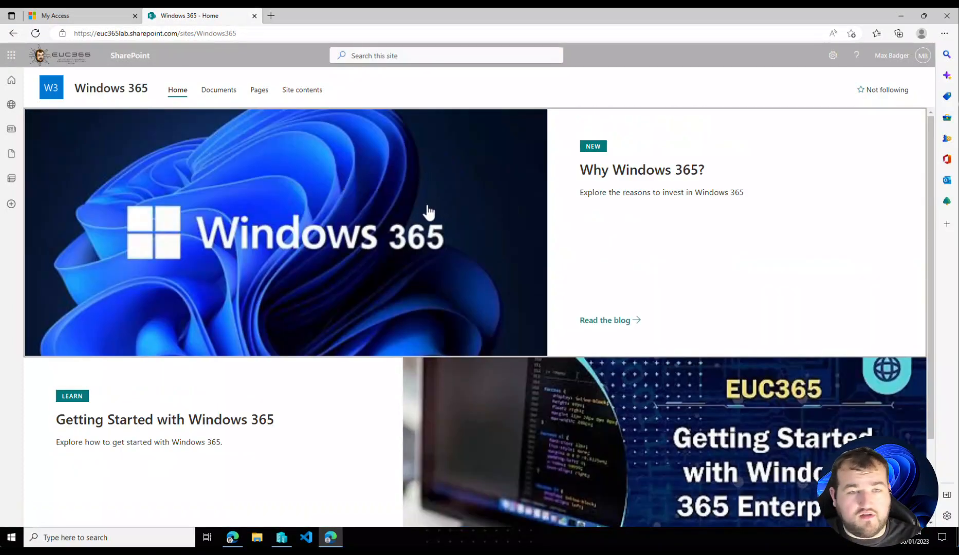
scroll(422, 242, down, 2)
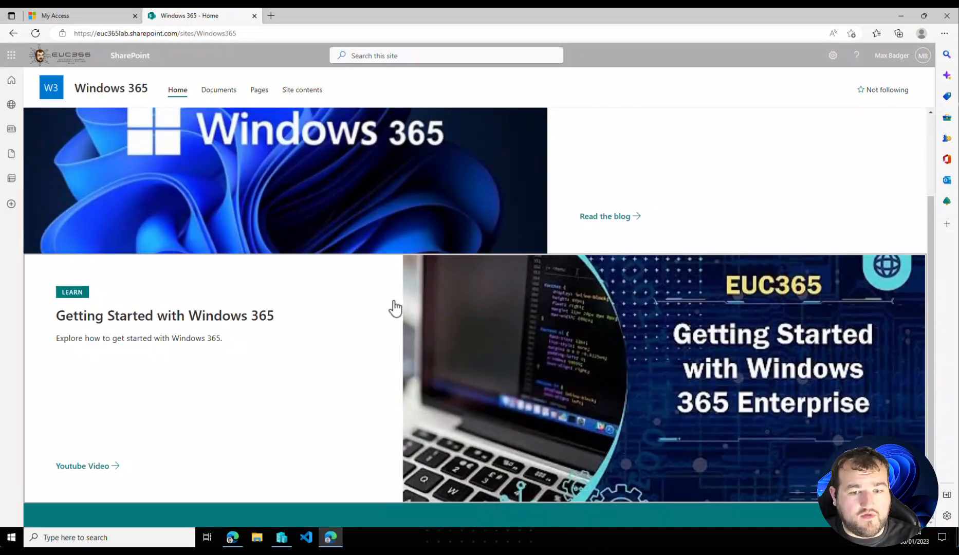
scroll(394, 304, up, 2)
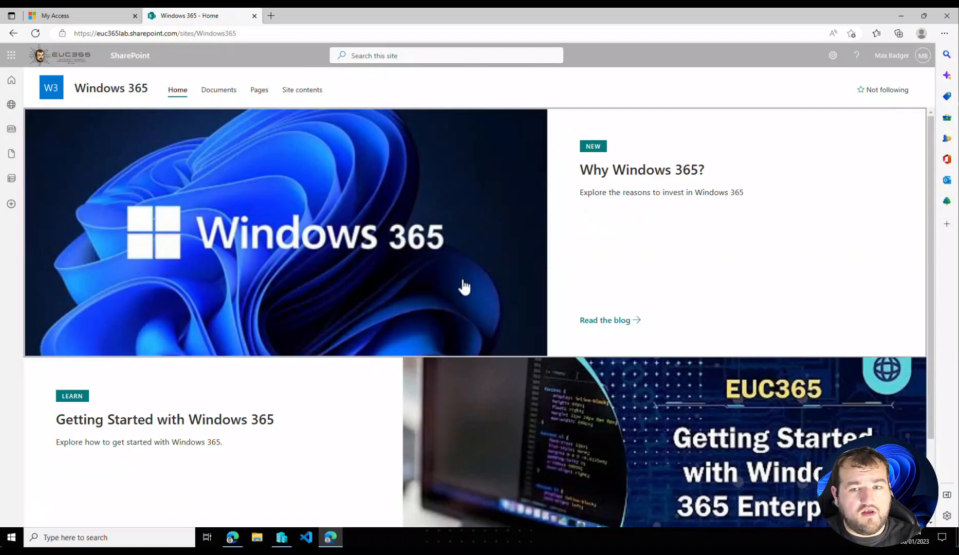
- Switch to the administrator's browser and open the list of all Cloud PCs under Windows 365 in Microsoft Endpoint Manager
scroll(327, 516, down, 2)
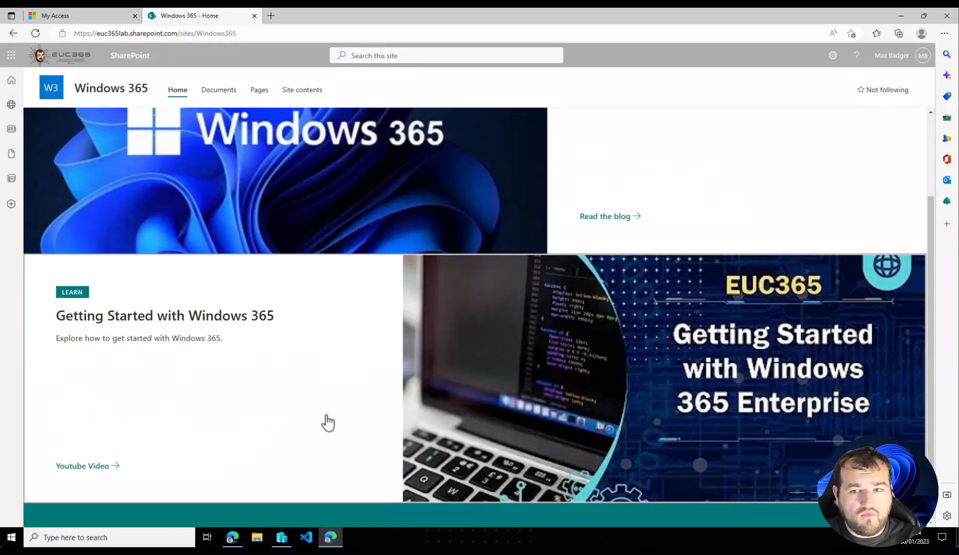
scroll(327, 423, up, 2)
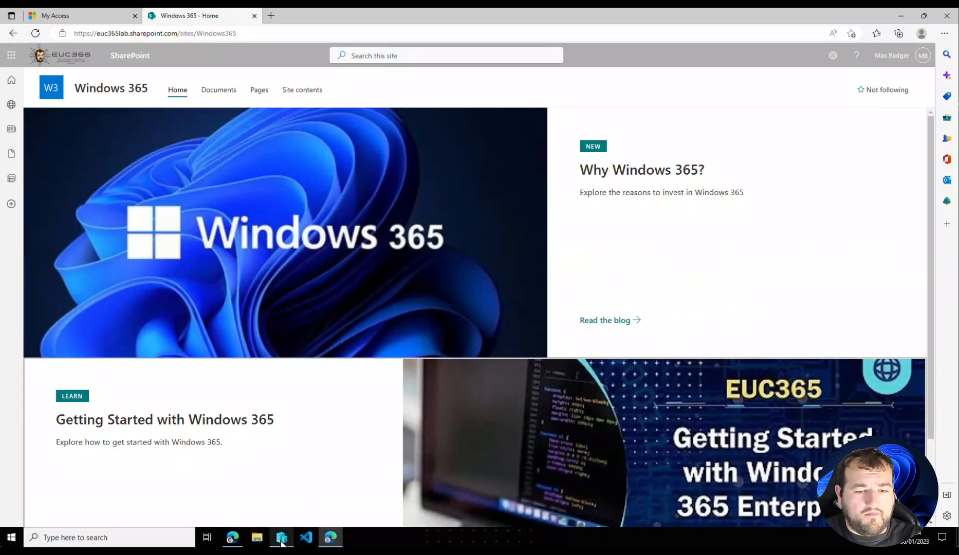
click(234, 537)
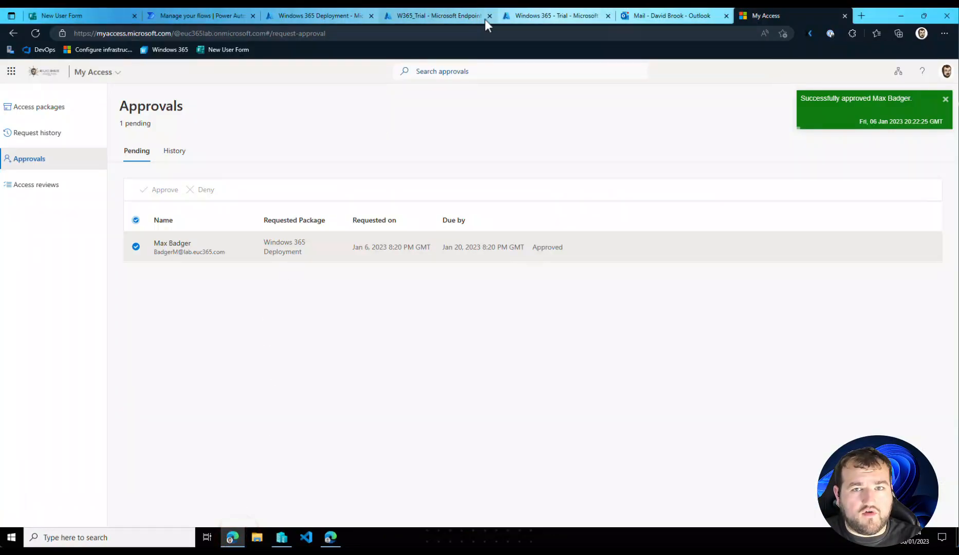
click(437, 11)
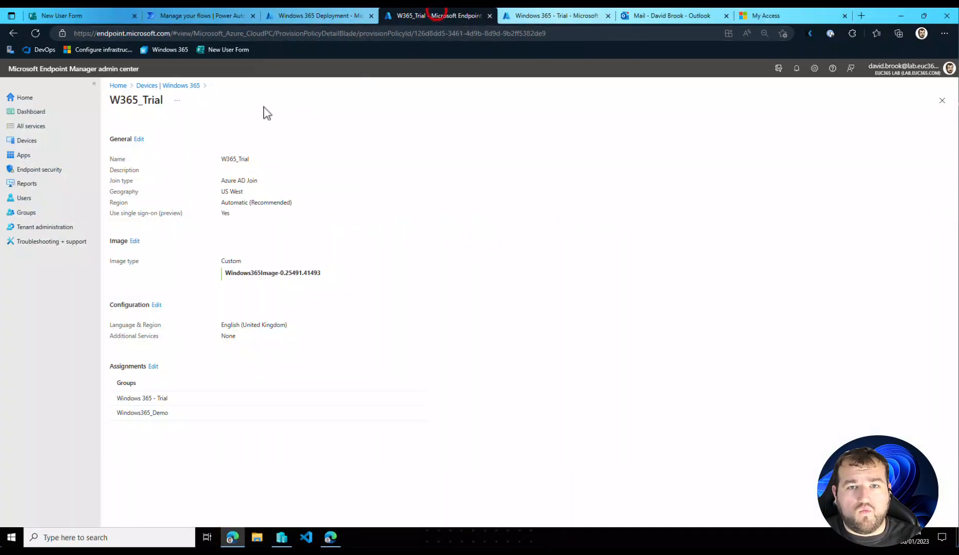
click(168, 85)
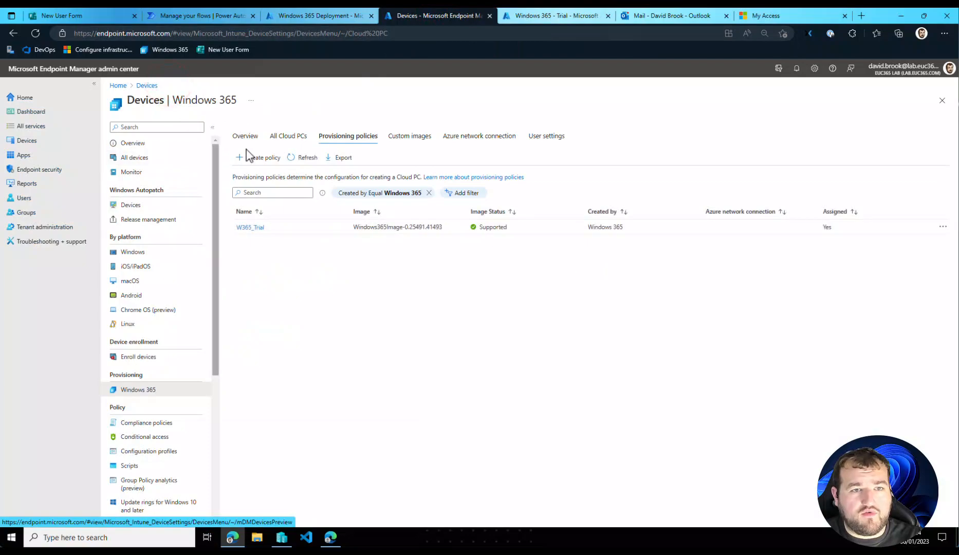
click(302, 136)
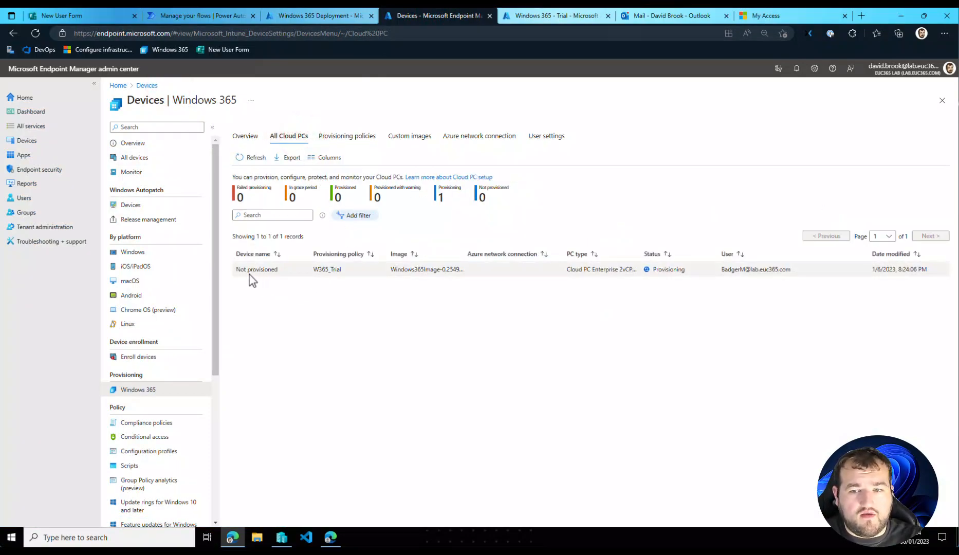
- Examine the test user's Cloud PC entry, including its policy, image, status and modified date, and refresh the list
drag(240, 272, 740, 279)
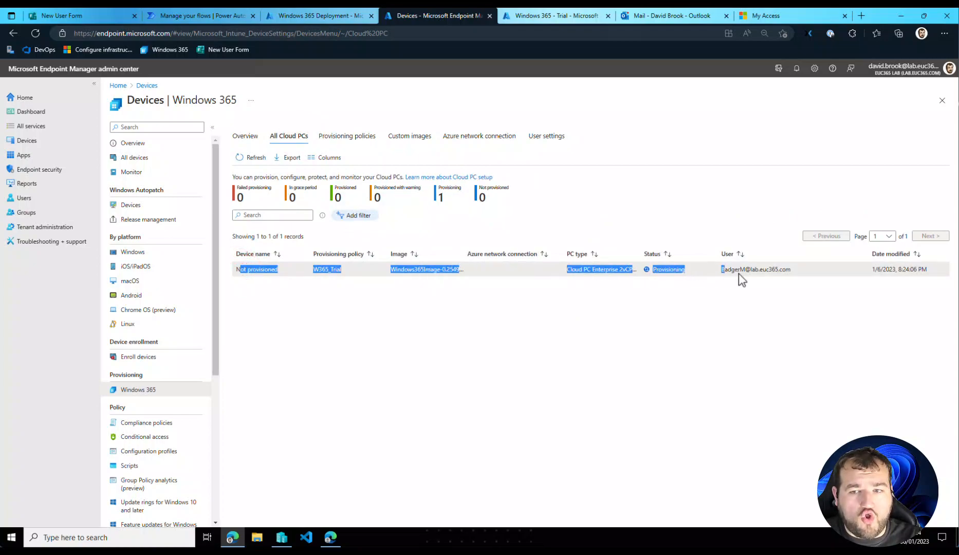
click(818, 275)
drag(928, 271, 862, 308)
click(862, 307)
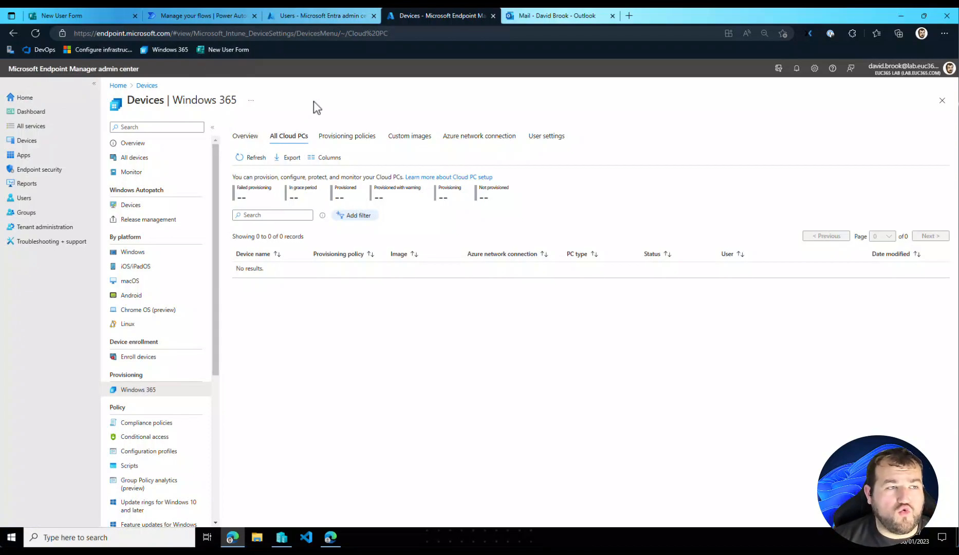
click(242, 159)
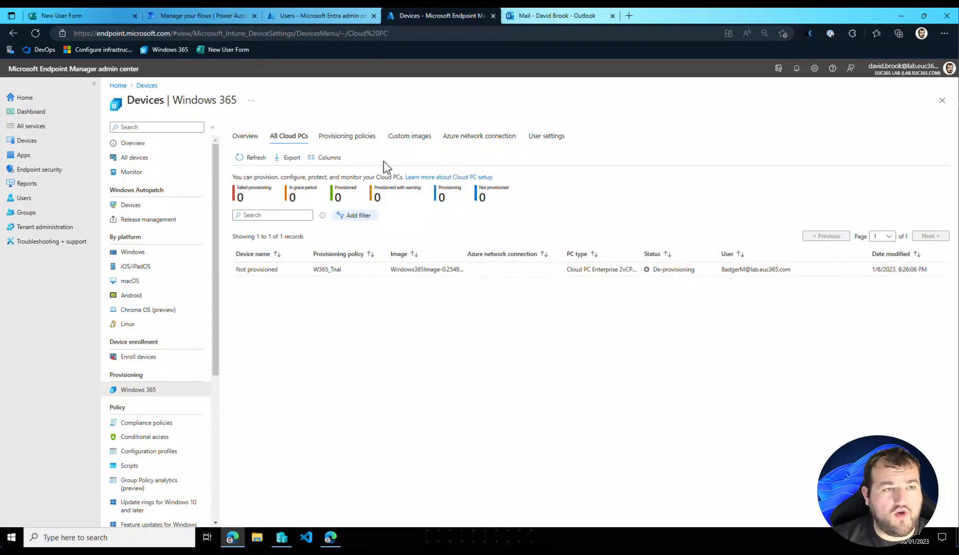
- Check the Entra admin center's user list and look through the questions of the New User Form
click(307, 16)
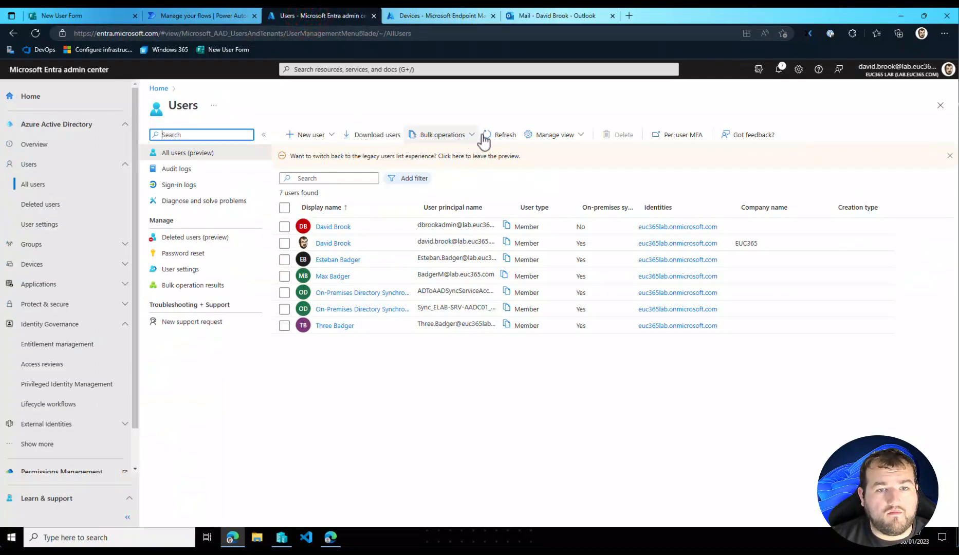
click(216, 16)
click(51, 16)
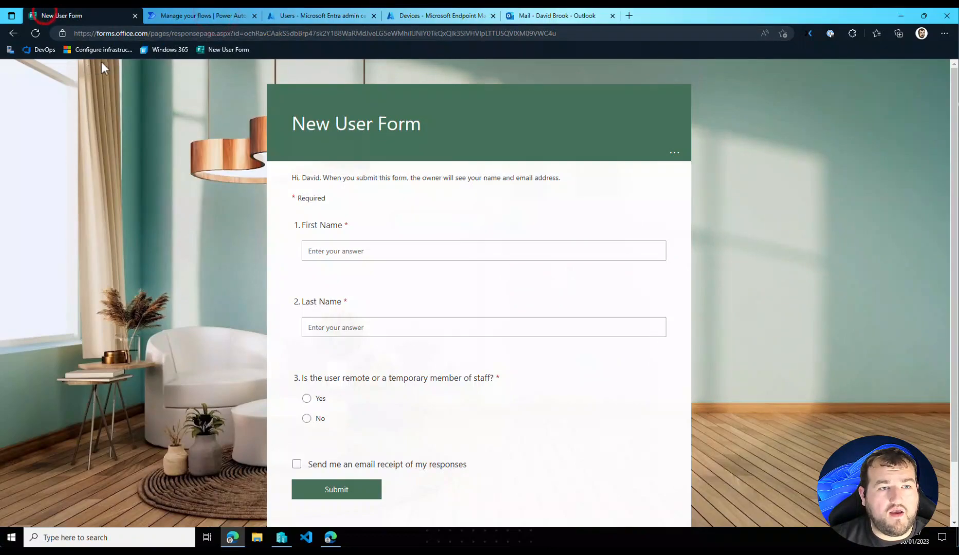
scroll(401, 202, down, 2)
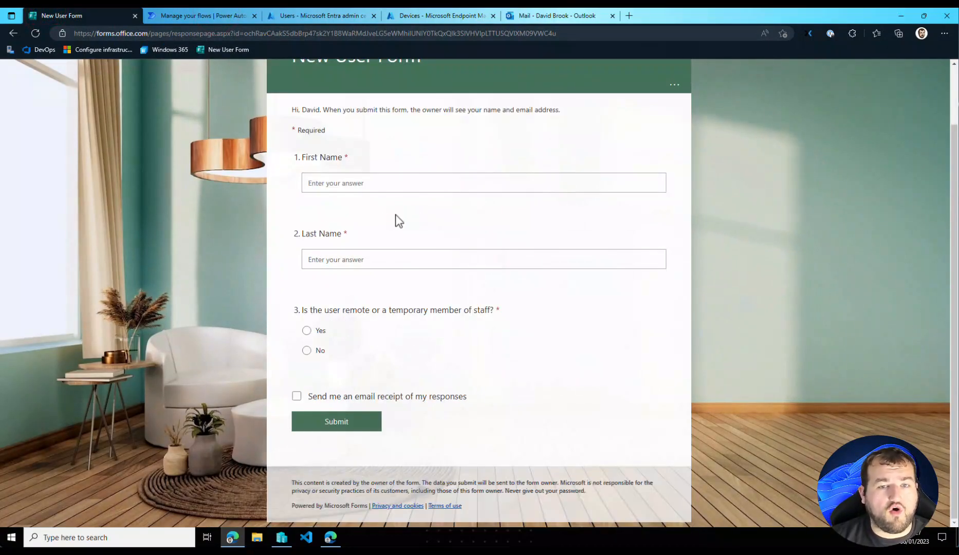
scroll(374, 208, up, 2)
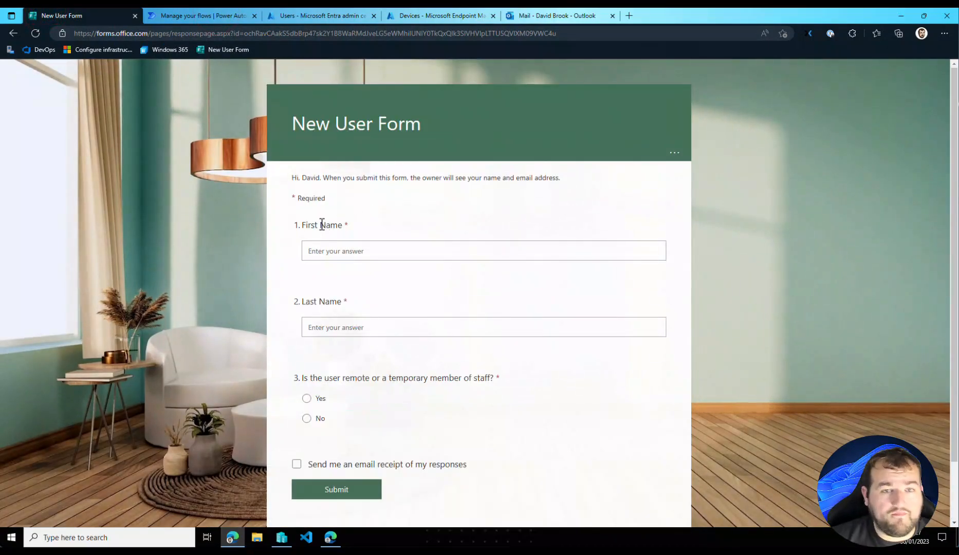
- Fill in the new user's first and last name, answer No to remote or temporary staff, and submit the New User Form
click(362, 252)
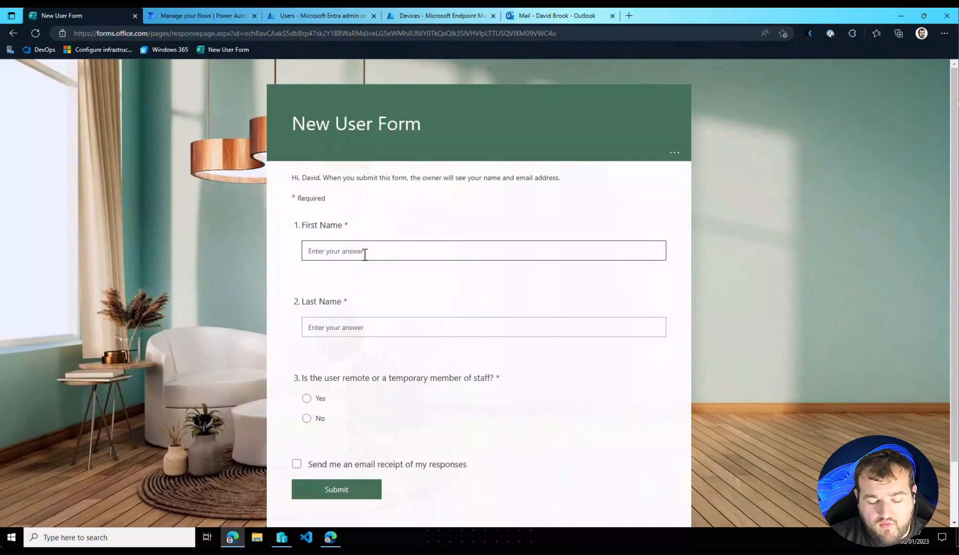
text(EUC)
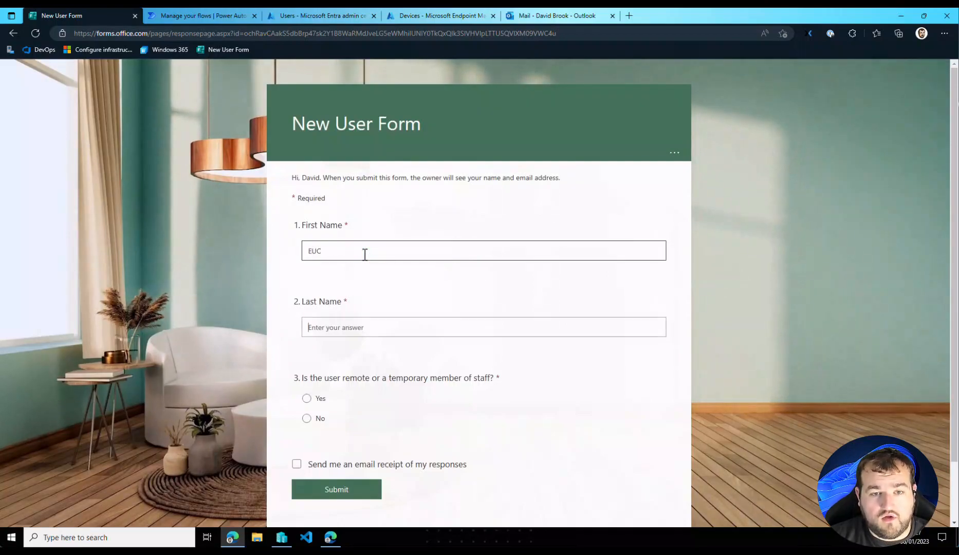
key(Tab)
text(Badger)
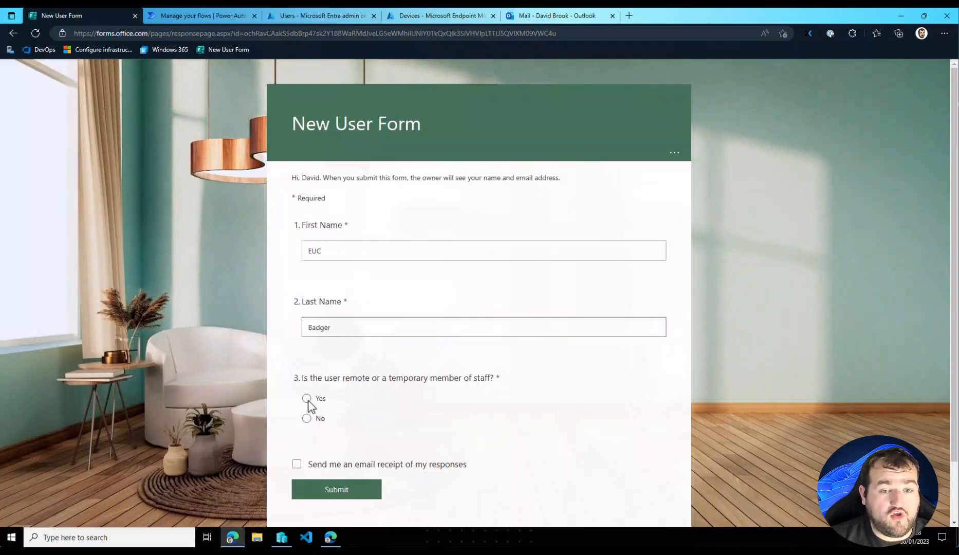
click(321, 417)
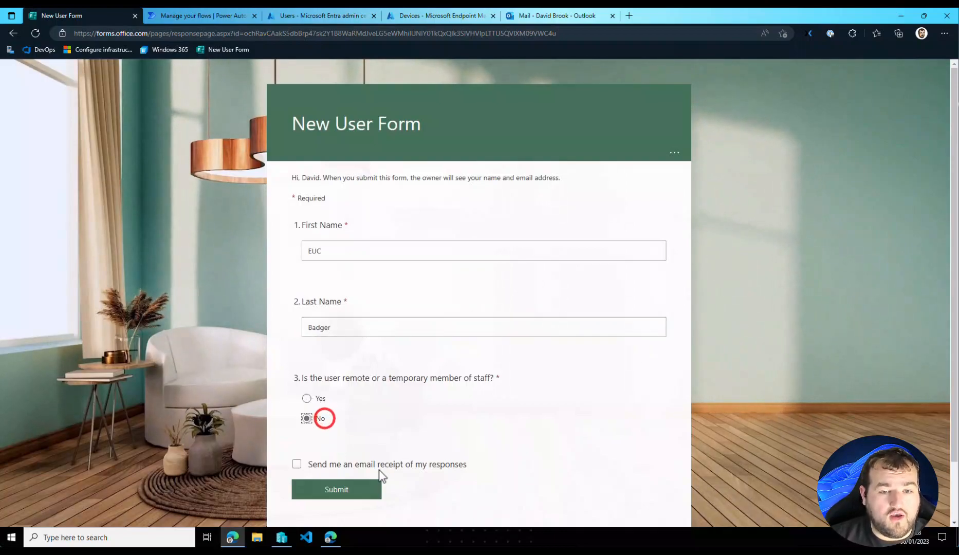
click(335, 493)
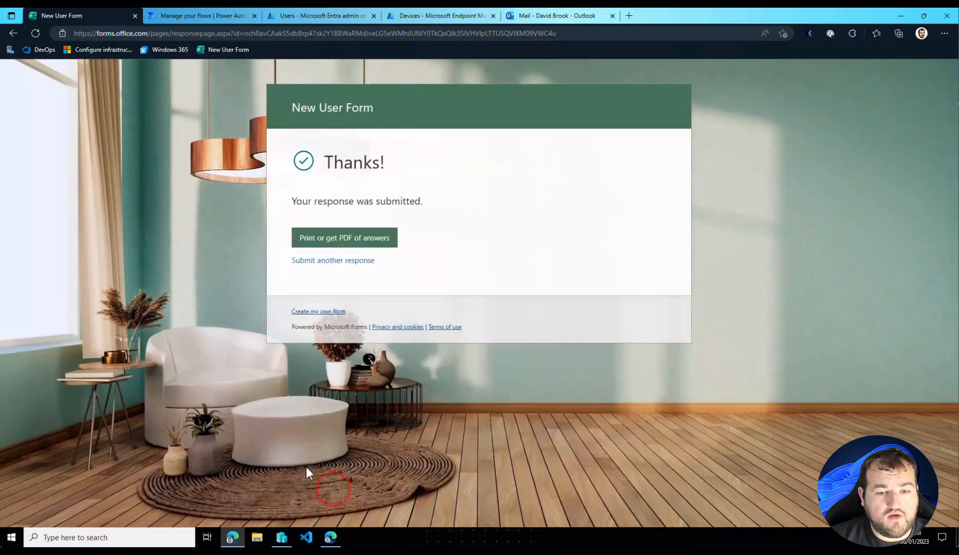
- Submit another New User Form response with a second user's first and last name, answering Yes to remote or temporary staff
click(317, 261)
click(327, 250)
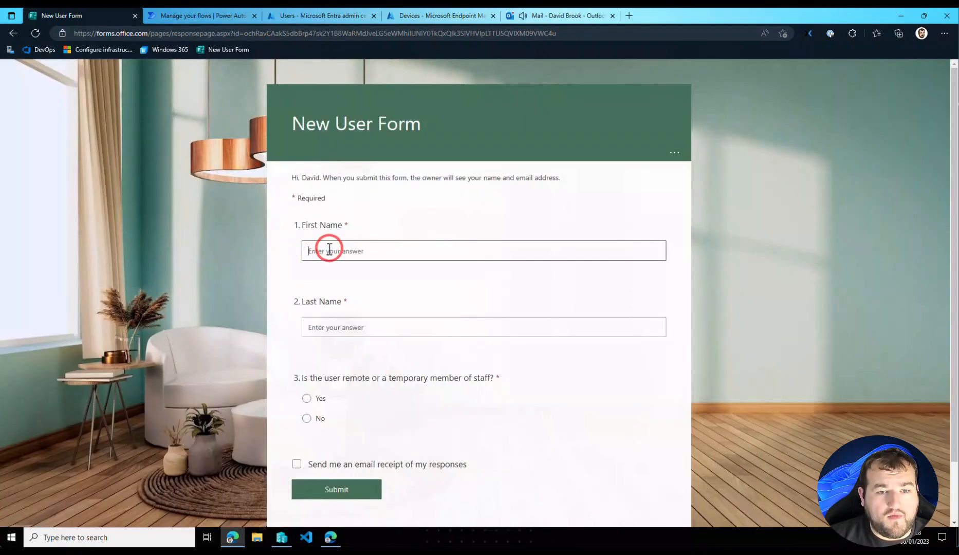
text(Windows)
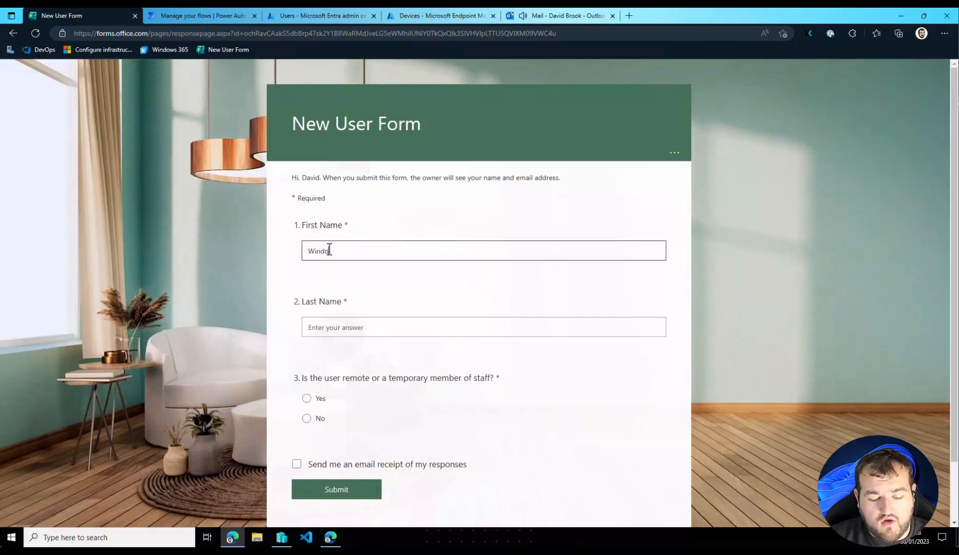
key(Tab)
text(Badger)
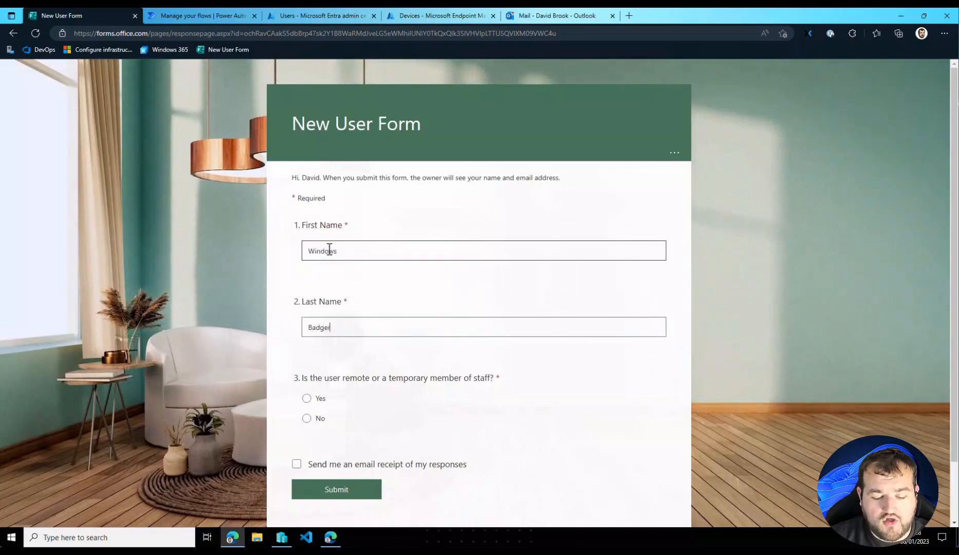
click(321, 398)
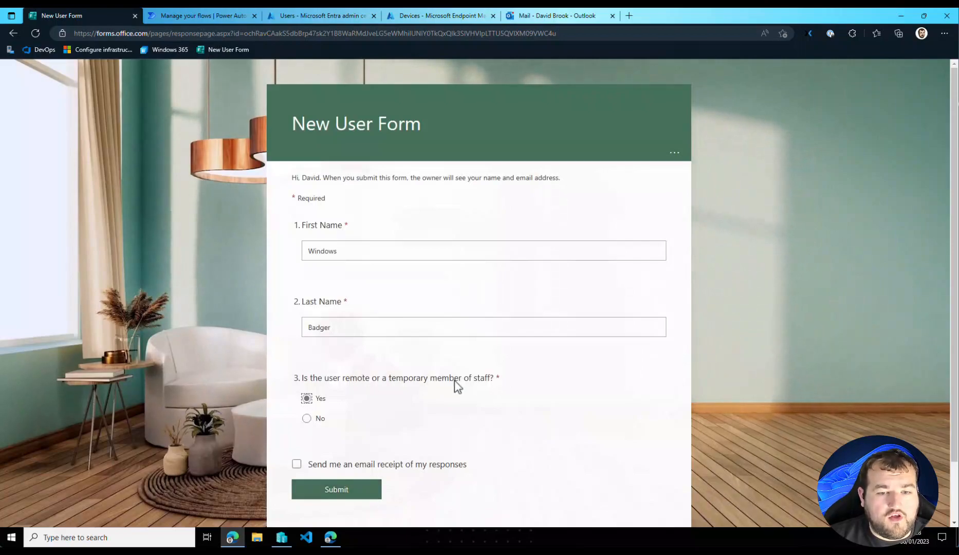
click(337, 494)
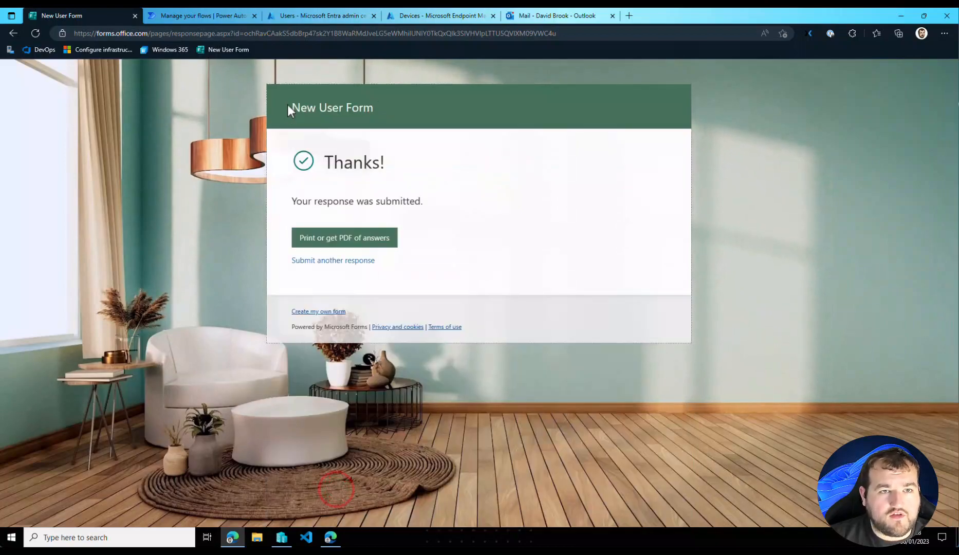
- Open the new-user flow in Power Automate for editing and review its form trigger and Get response details settings
click(206, 16)
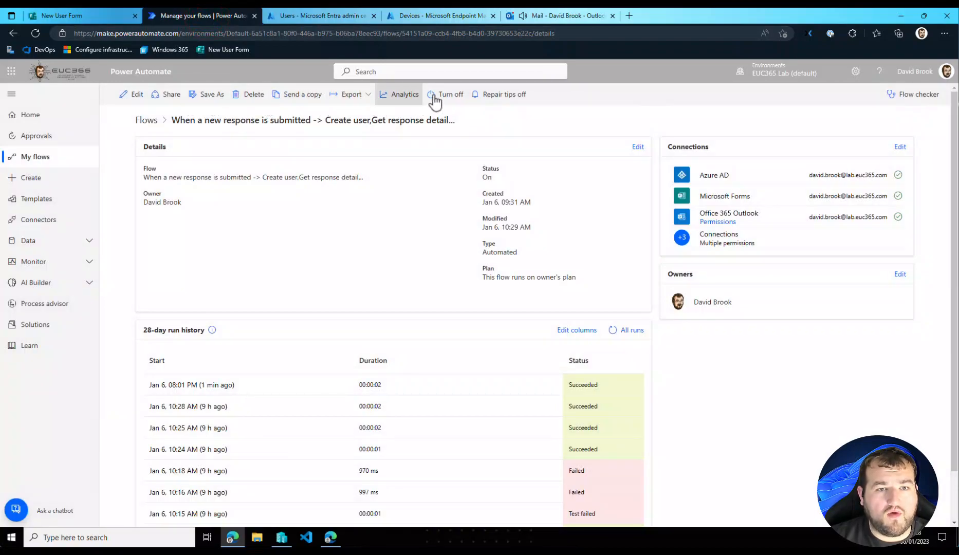
click(135, 98)
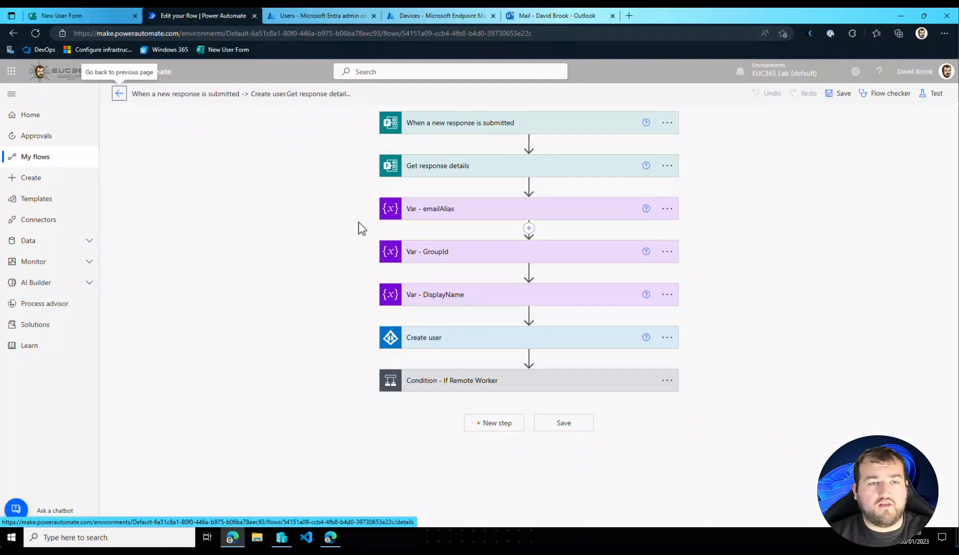
click(533, 126)
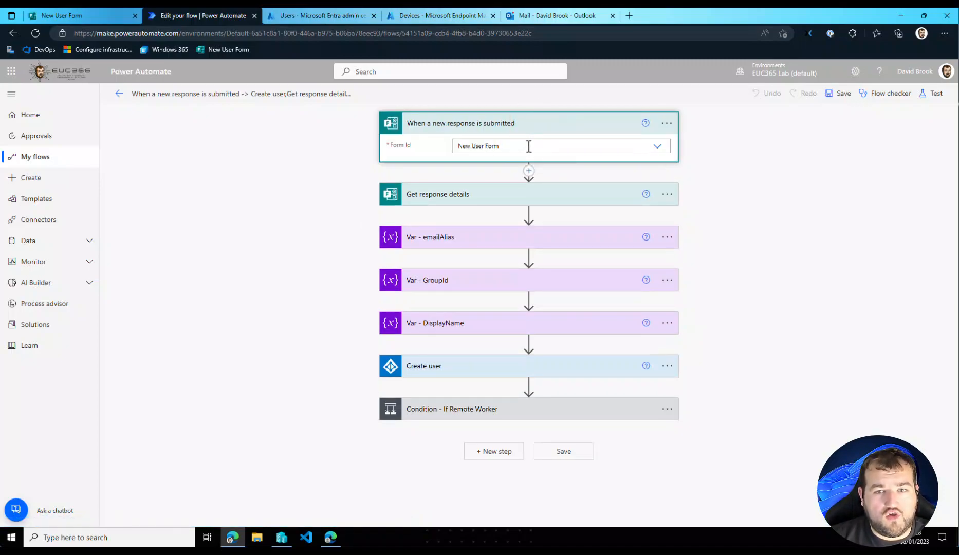
click(434, 194)
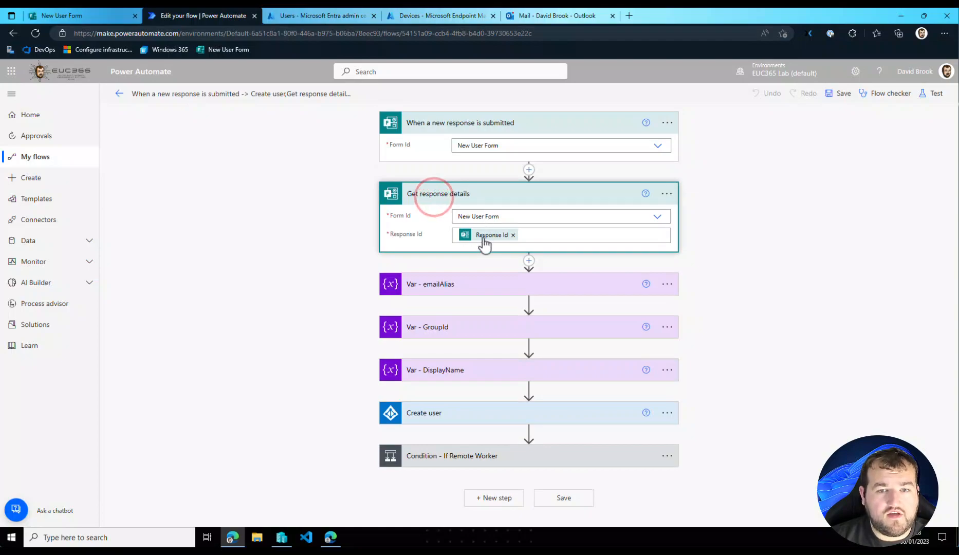
- Review the flow's emailAlias, GroupId and DisplayName variables and the field settings of the Create user action
click(456, 285)
click(443, 395)
scroll(458, 442, down, 2)
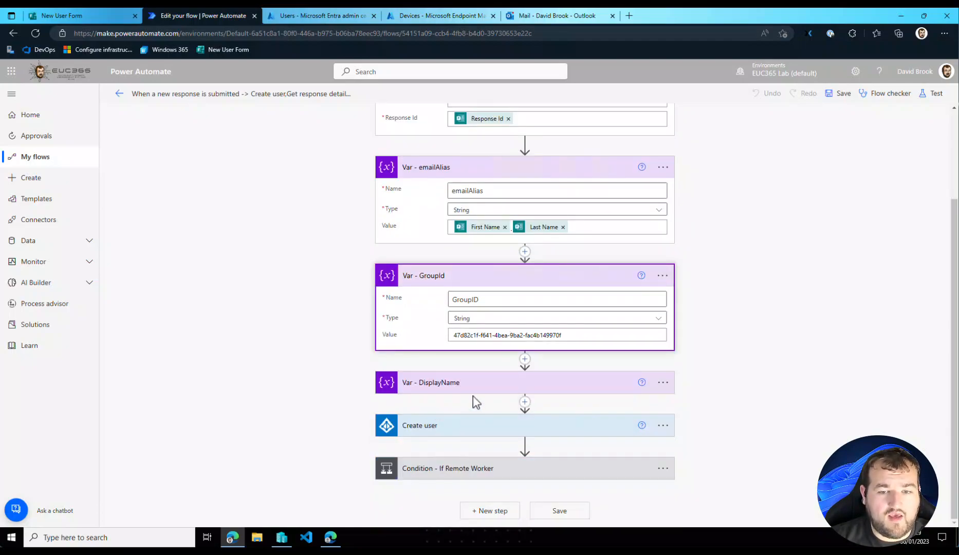
drag(585, 333, 447, 336)
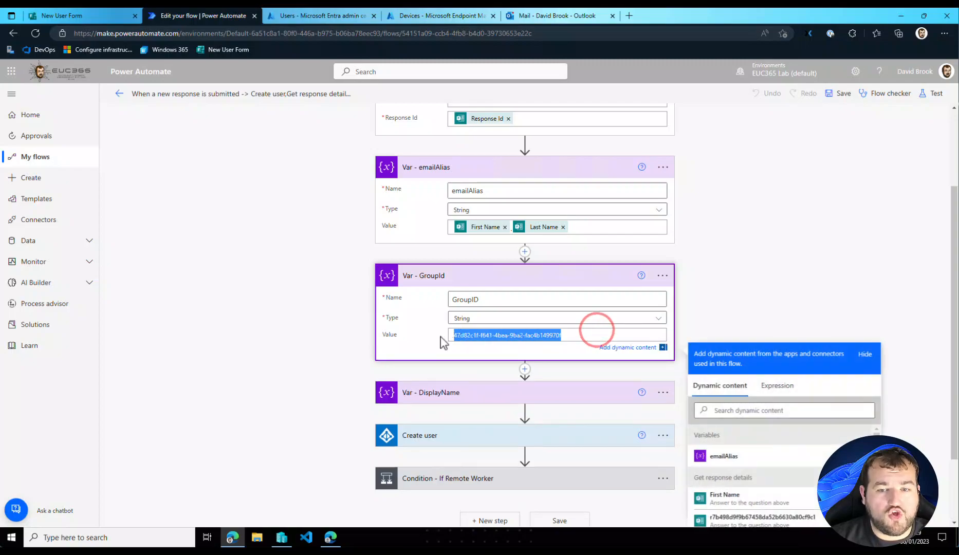
click(466, 395)
scroll(470, 385, down, 1)
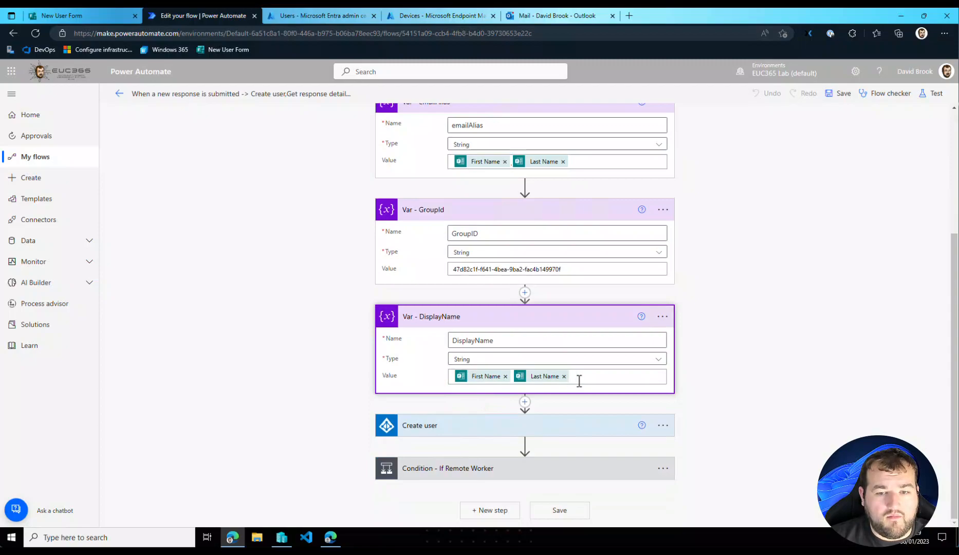
click(425, 433)
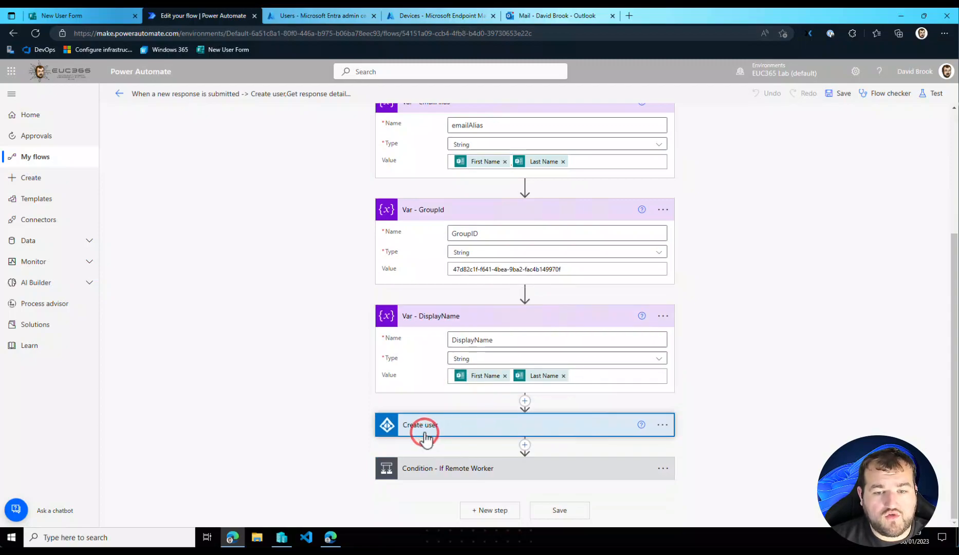
scroll(480, 401, down, 3)
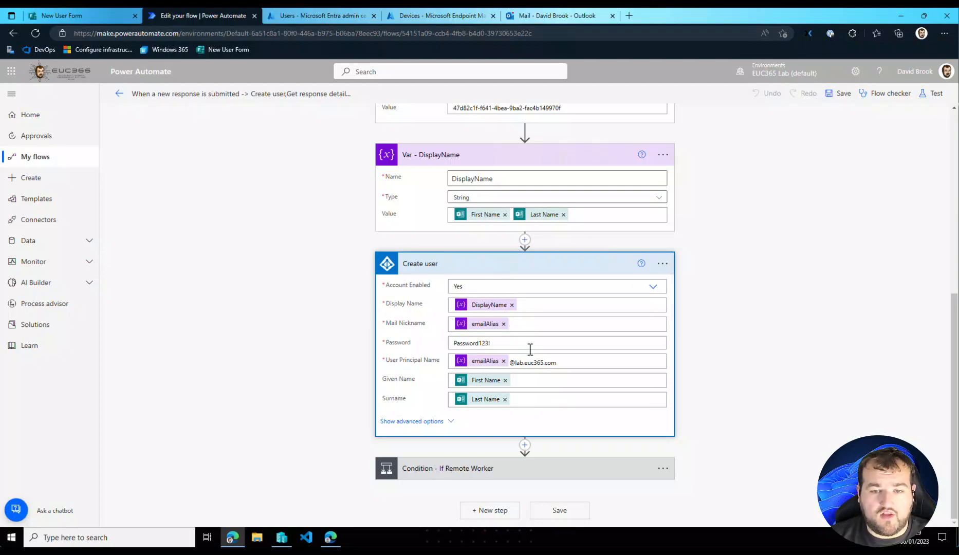
- Expand the If Remote Worker condition and examine its Add user to group and Send an email (V2) - Remote actions
click(562, 468)
scroll(578, 478, down, 1)
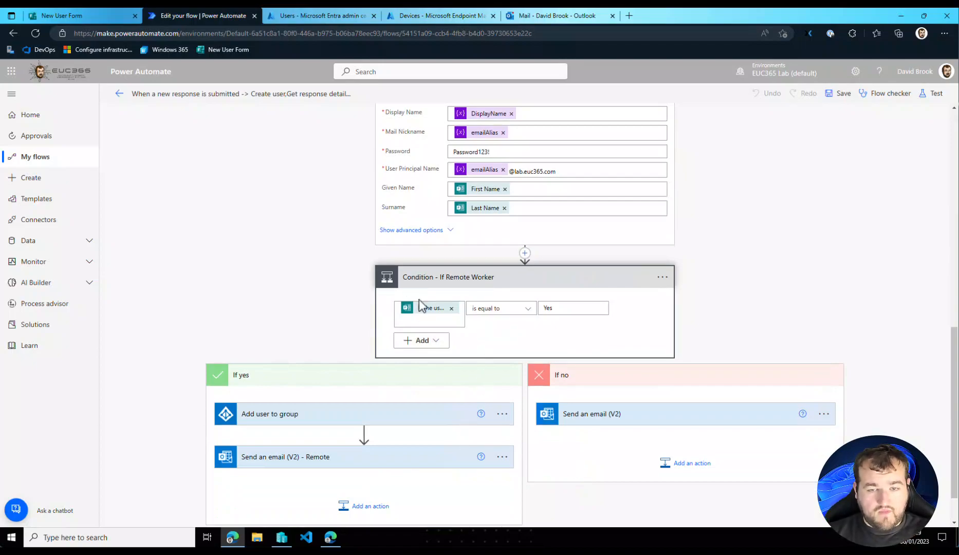
mouse_move(426, 313)
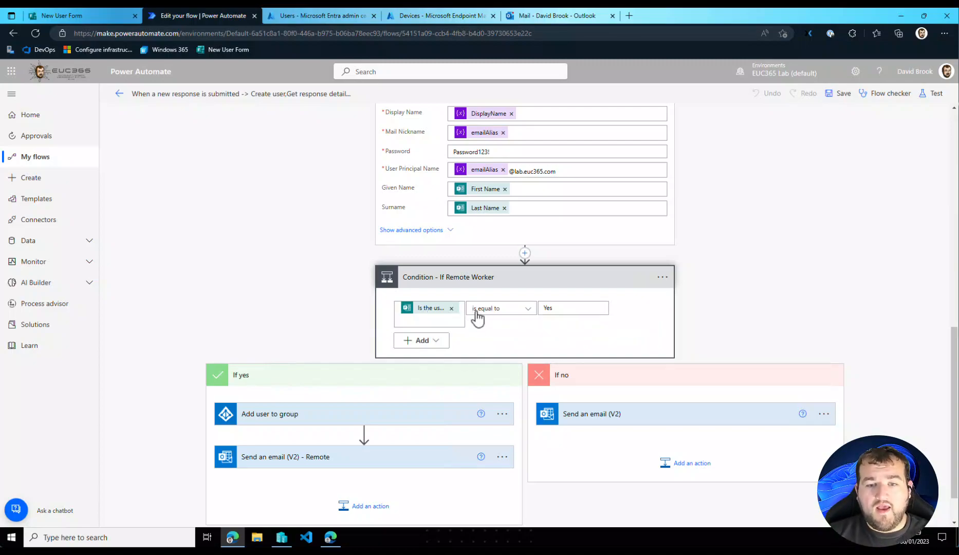
click(318, 417)
click(319, 417)
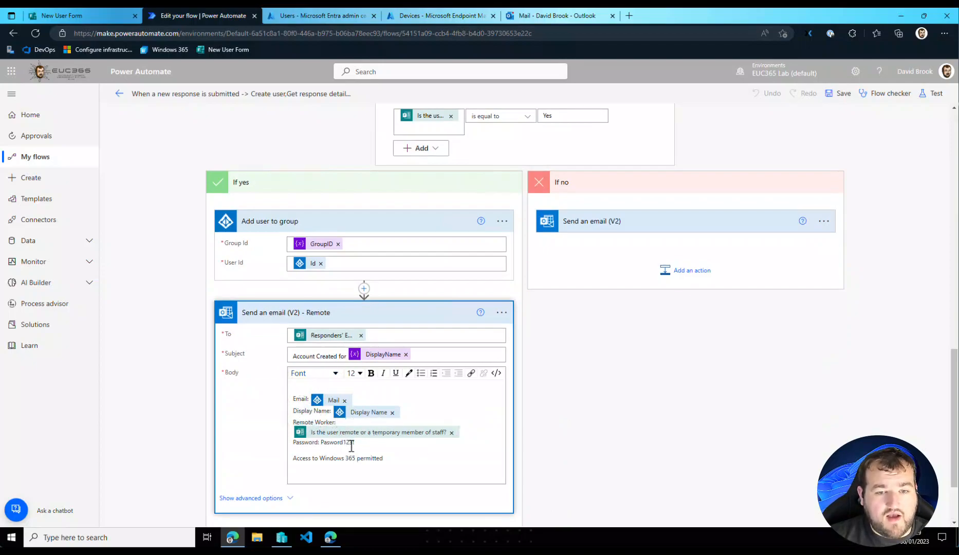
- Compare the email body of the remote-worker branch with the Send an email (V2) body in the If no branch
triple_click(405, 458)
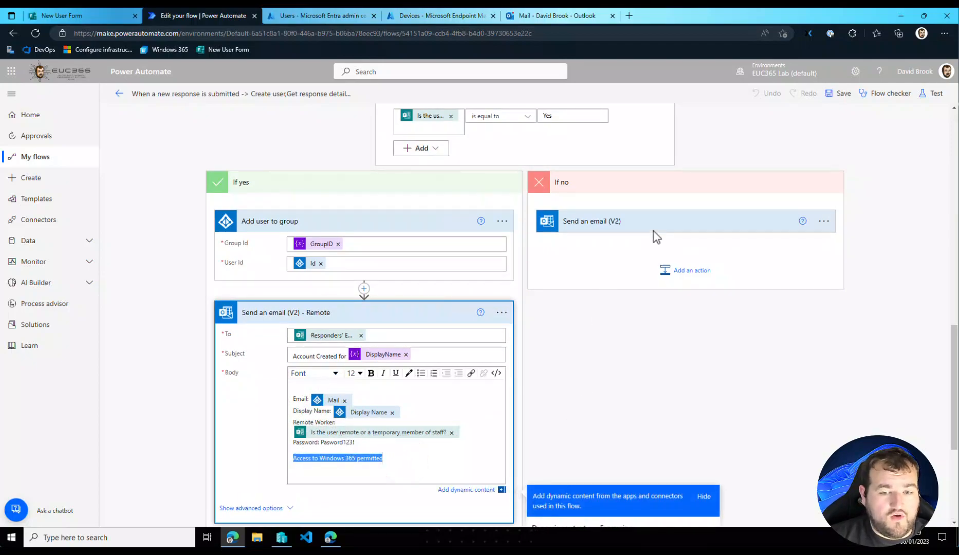
click(618, 222)
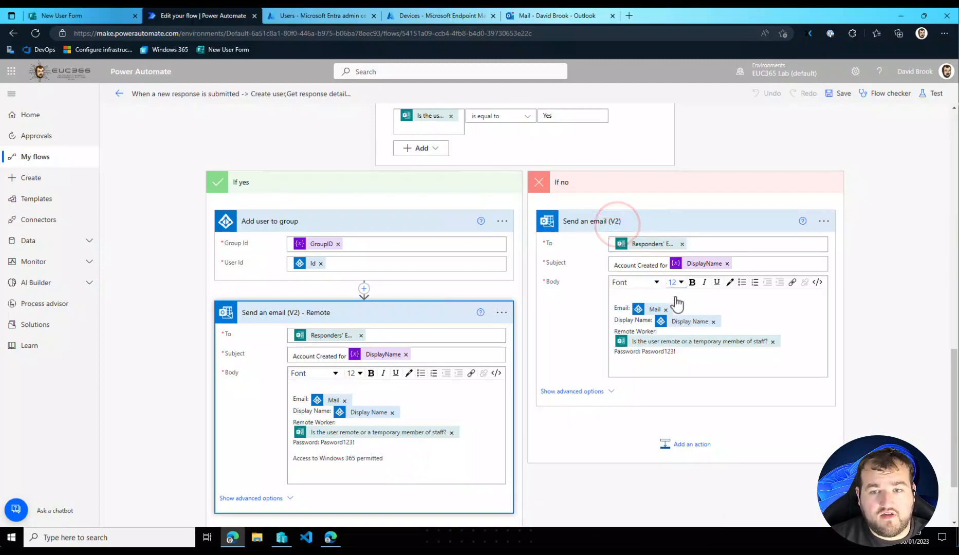
triple_click(691, 351)
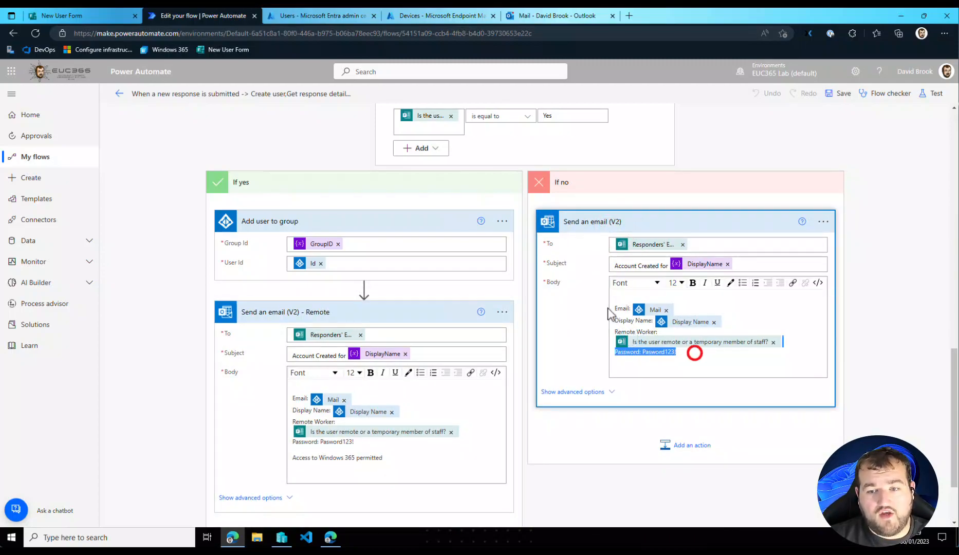
click(802, 348)
scroll(544, 324, down, 3)
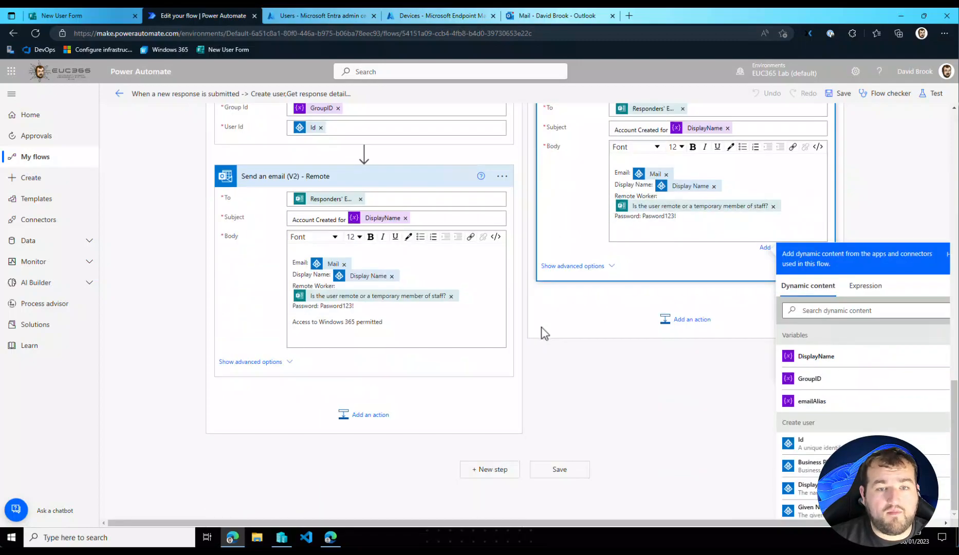
- Open the run history entry for the first submitted form response and examine its trigger and Get response details outputs
click(118, 93)
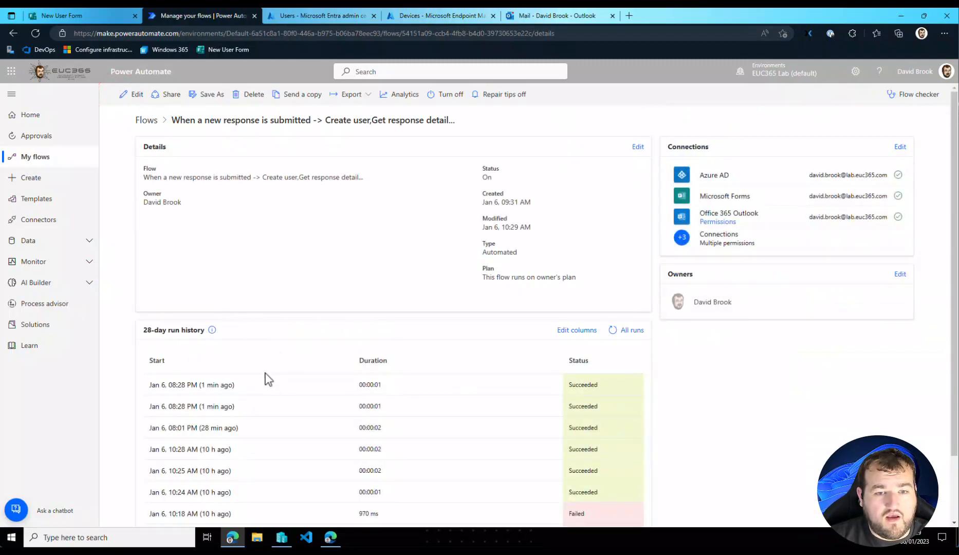
click(201, 406)
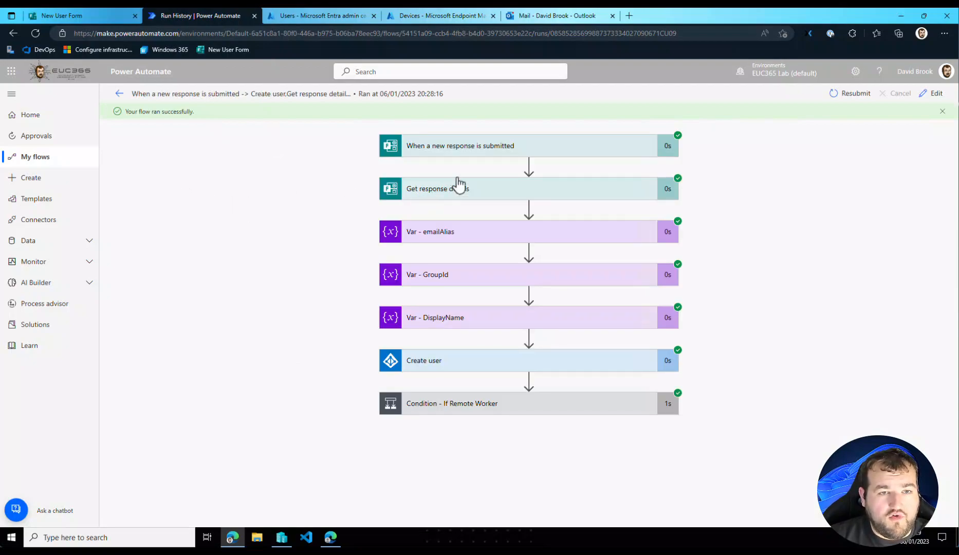
click(505, 150)
click(453, 339)
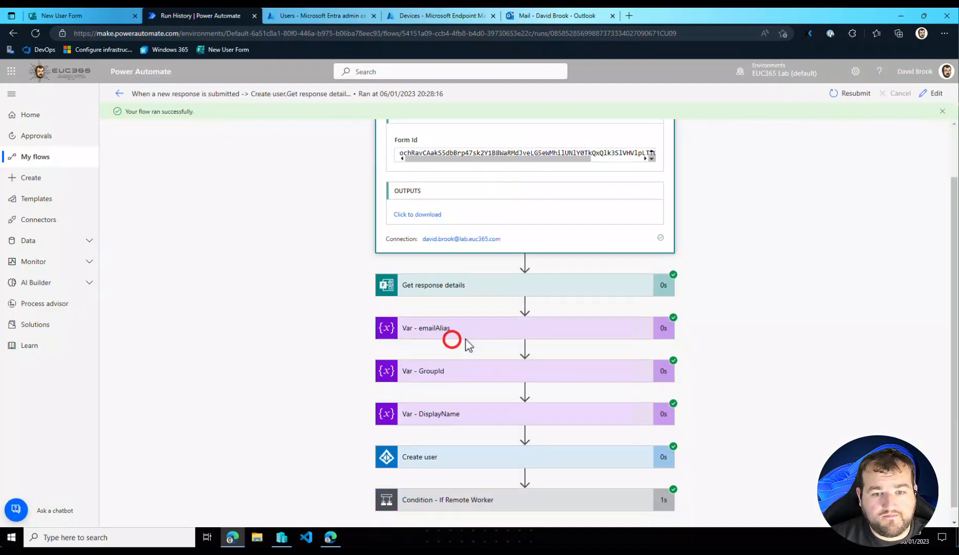
scroll(453, 339, down, 3)
scroll(447, 350, down, 1)
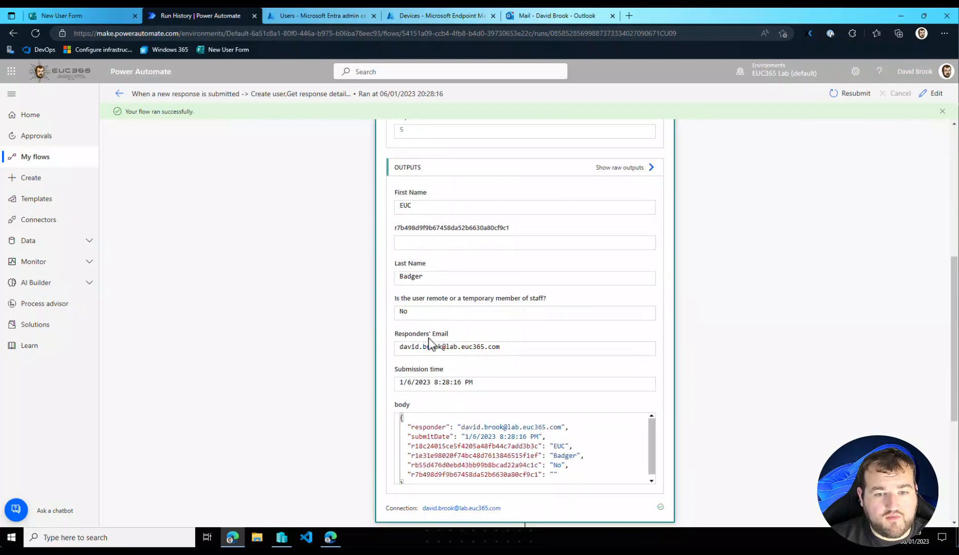
drag(424, 307, 493, 306)
scroll(495, 333, down, 4)
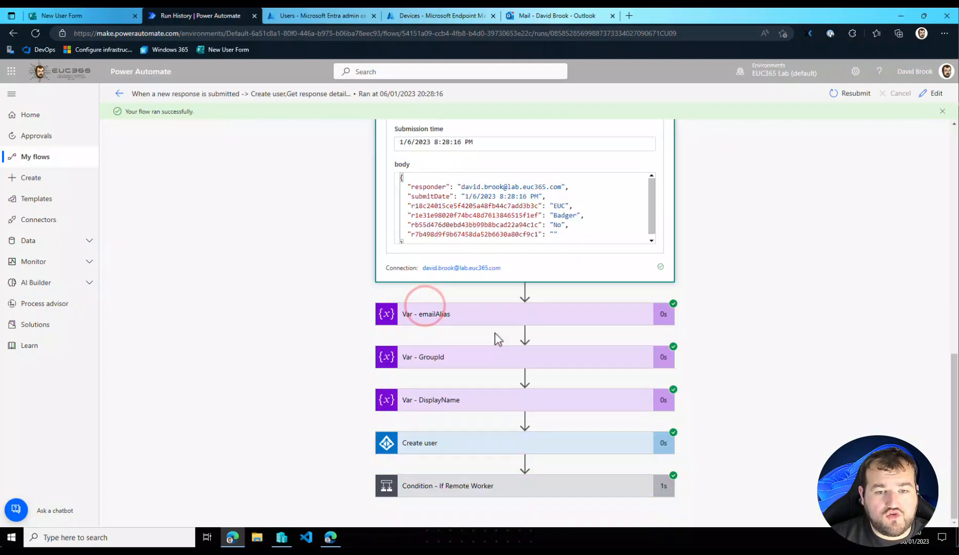
- Examine this run's If Remote Worker condition result and the inputs of its If no Send an email (V2) action
click(533, 486)
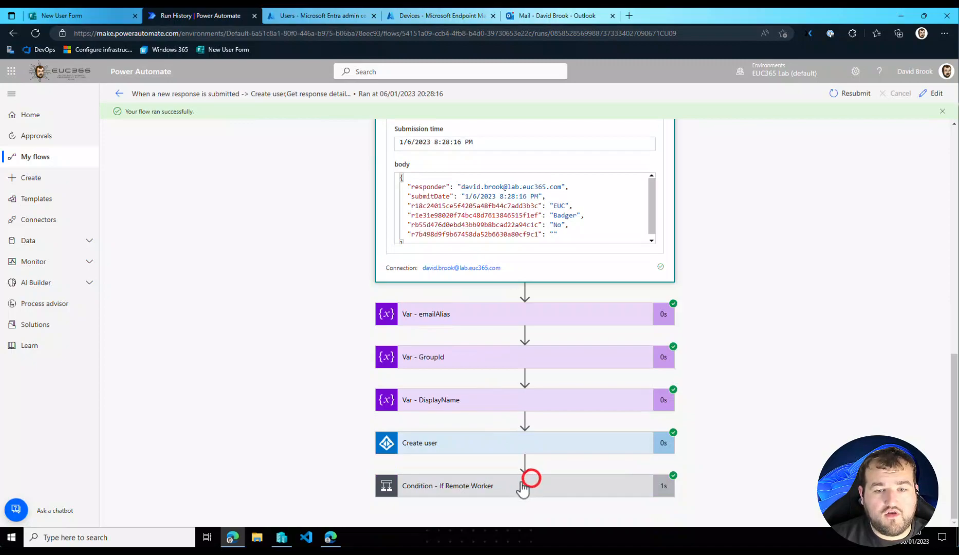
scroll(535, 478, down, 4)
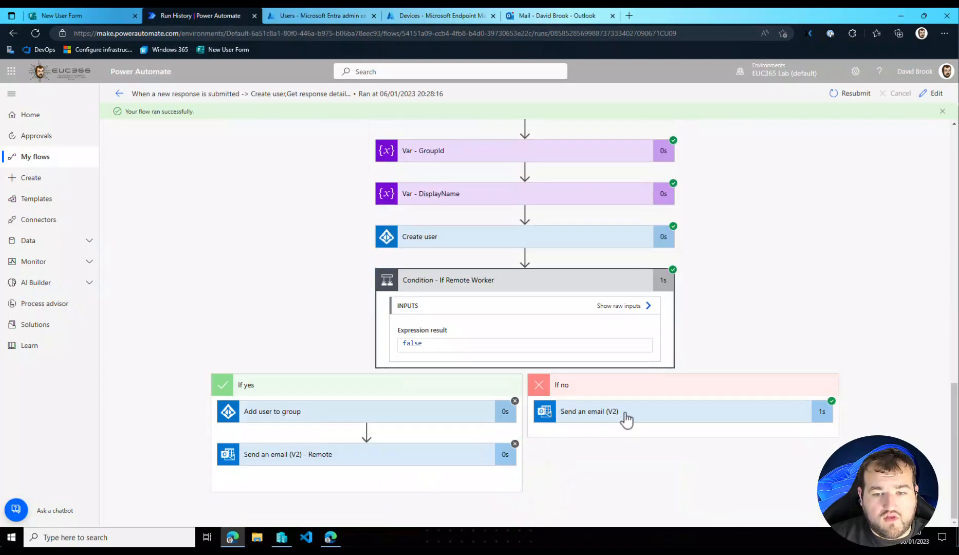
click(623, 414)
scroll(623, 422, down, 4)
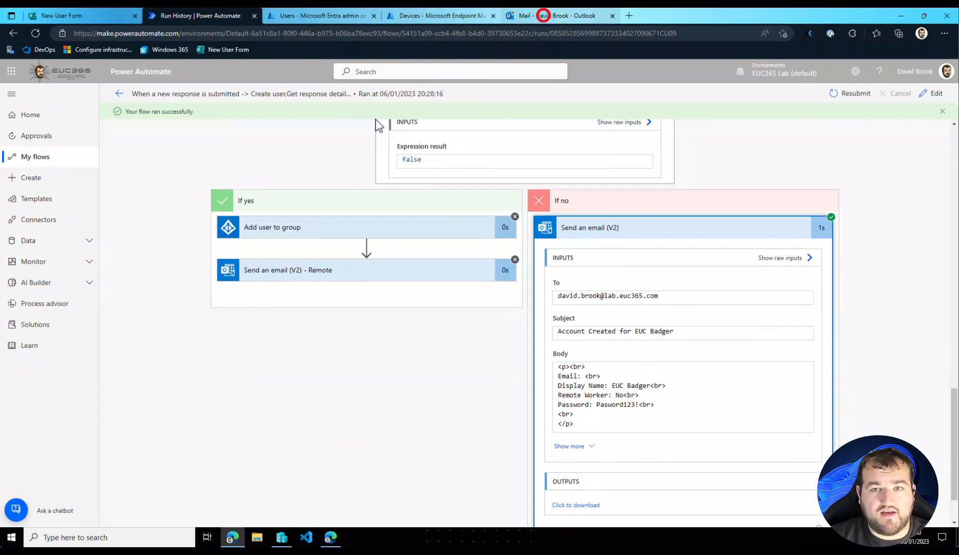
- Switch to Outlook to read the first user's account-created email, and check the Cloud PC list in Endpoint Manager
click(543, 15)
click(205, 233)
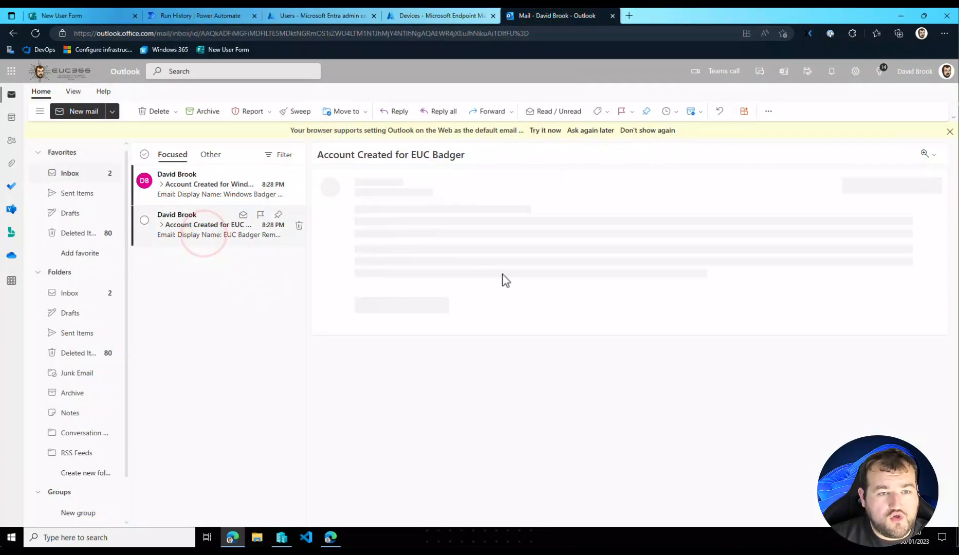
triple_click(435, 262)
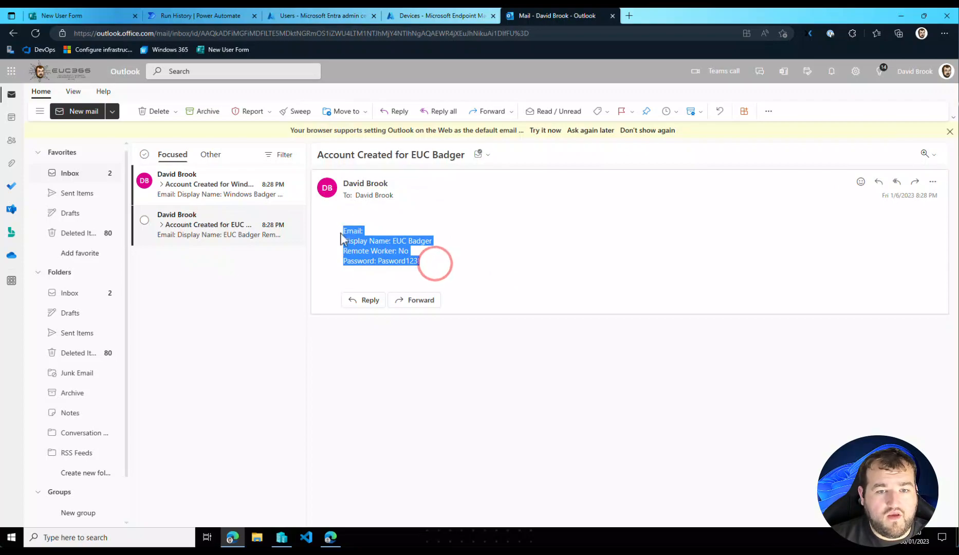
click(430, 224)
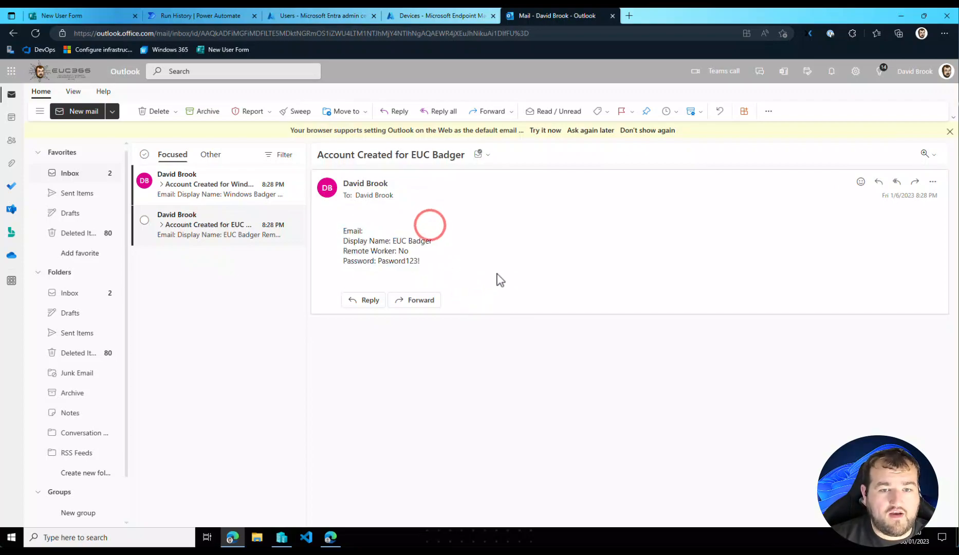
click(437, 16)
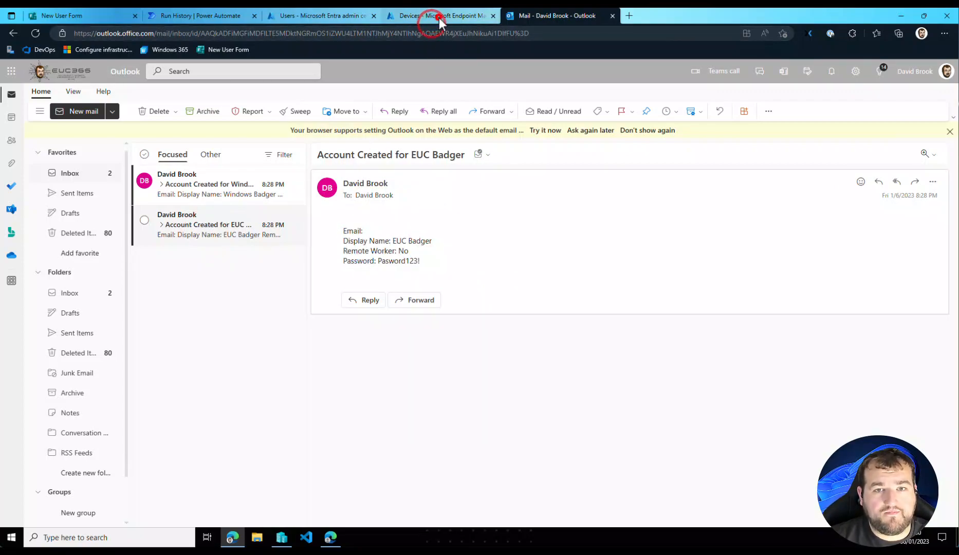
- Return to Power Automate, open the latest flow run, and check its If Remote Worker condition result
click(201, 15)
click(120, 93)
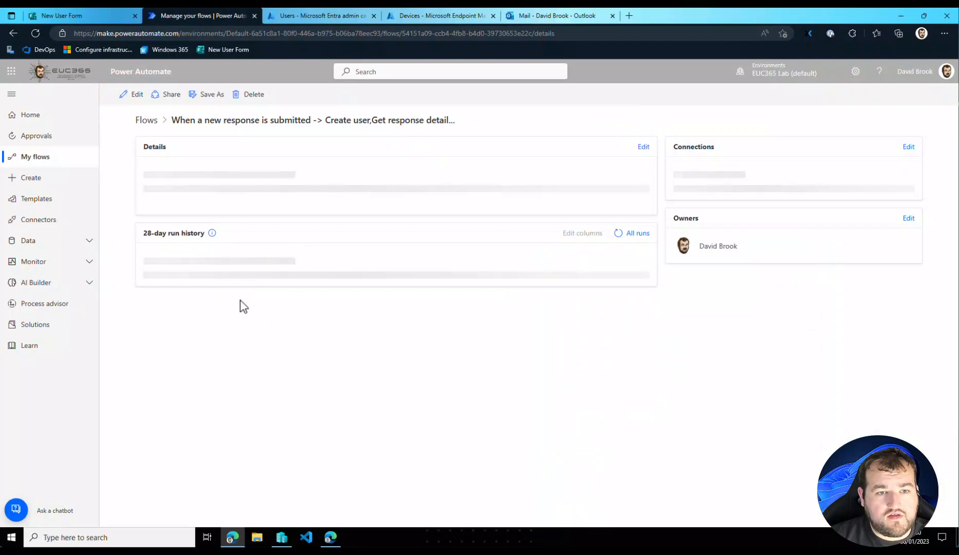
click(203, 385)
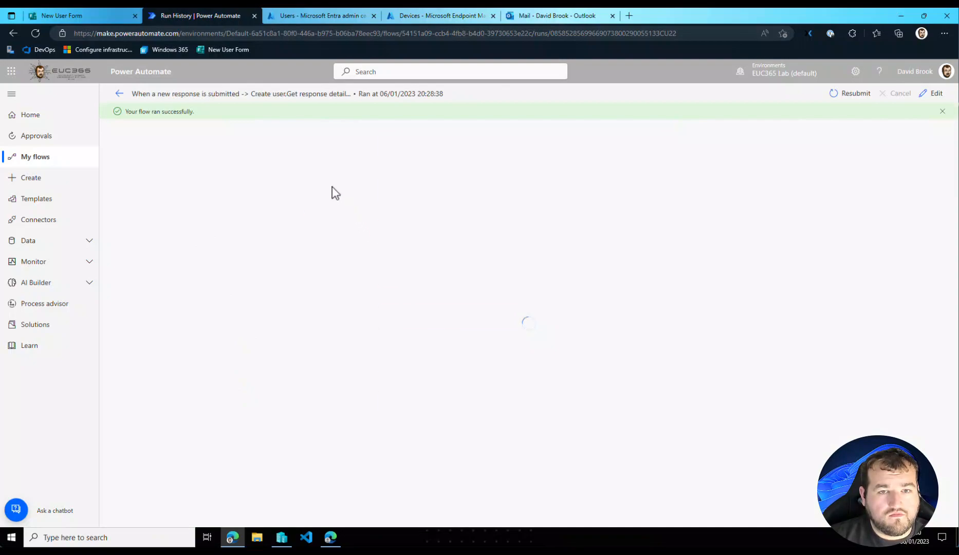
click(495, 403)
scroll(493, 393, down, 2)
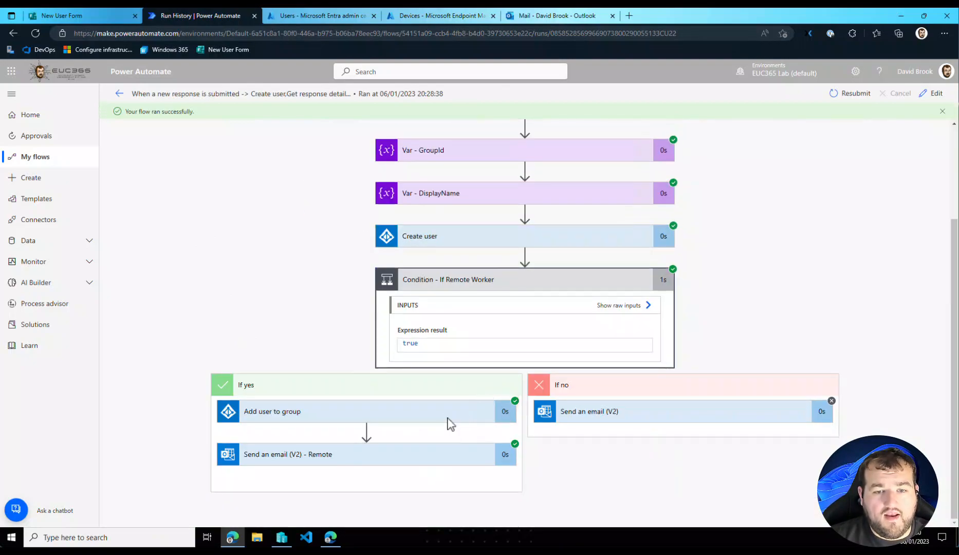
scroll(483, 287, up, 1)
scroll(478, 298, down, 1)
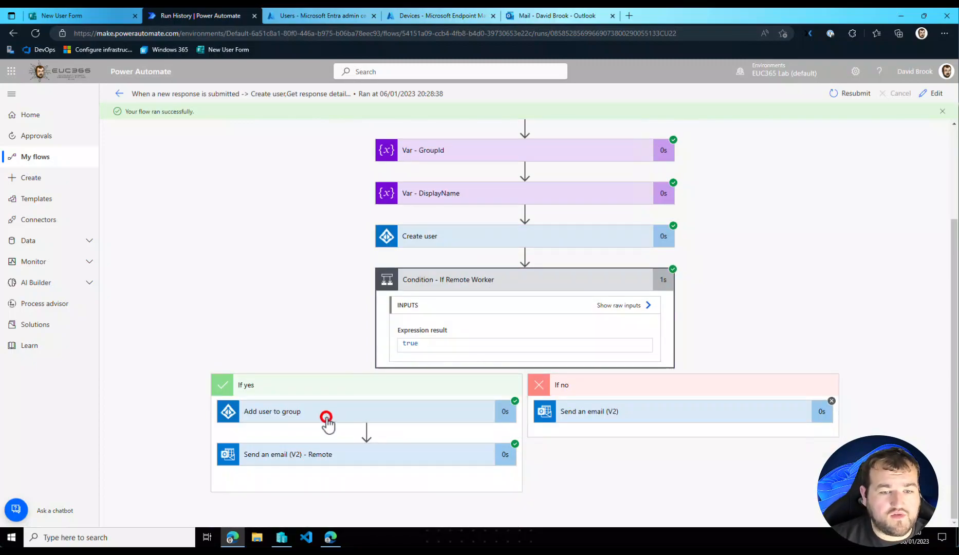
- Examine the run details of the Add user to group and Send an email (V2) - Remote actions
click(327, 417)
scroll(316, 424, down, 3)
click(281, 460)
scroll(288, 473, down, 5)
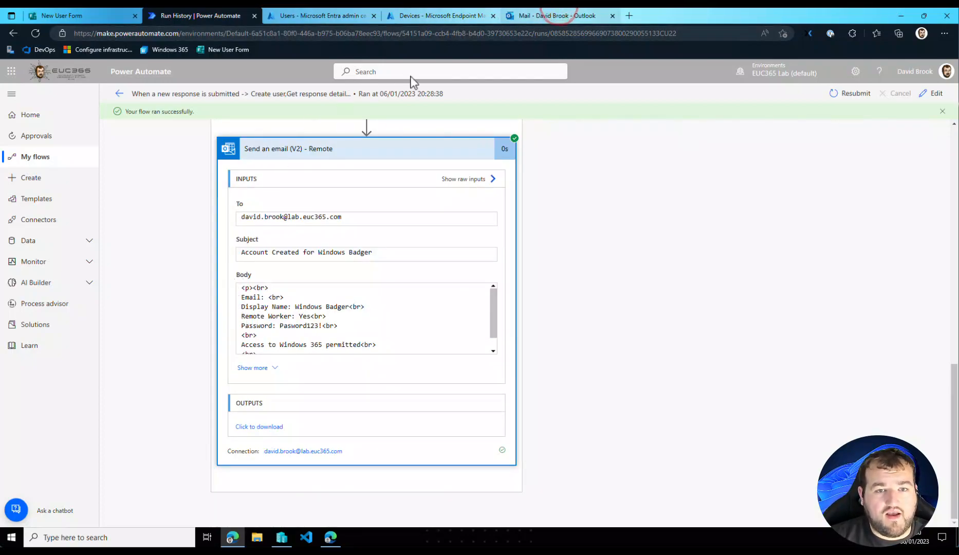
- Switch to Outlook and read the account-created email for the second, remote user
click(548, 14)
click(215, 182)
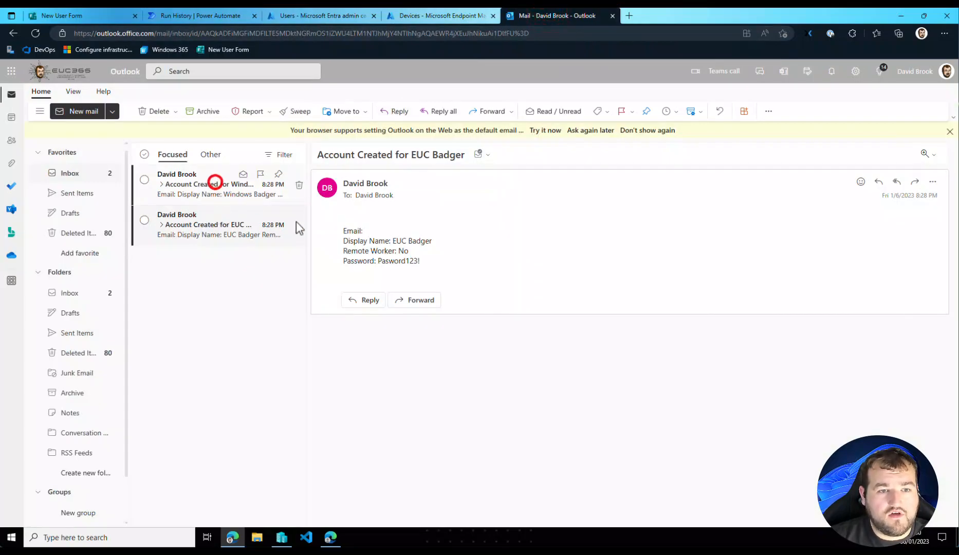
drag(472, 249, 364, 254)
click(464, 265)
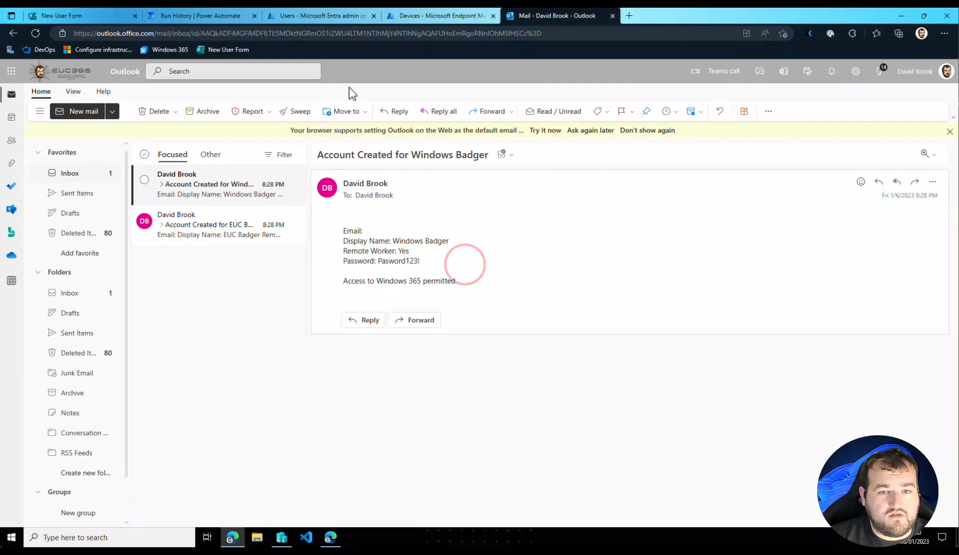
- Refresh the users list in the Entra admin center, open the new remote user, and review their groups and licenses
click(427, 15)
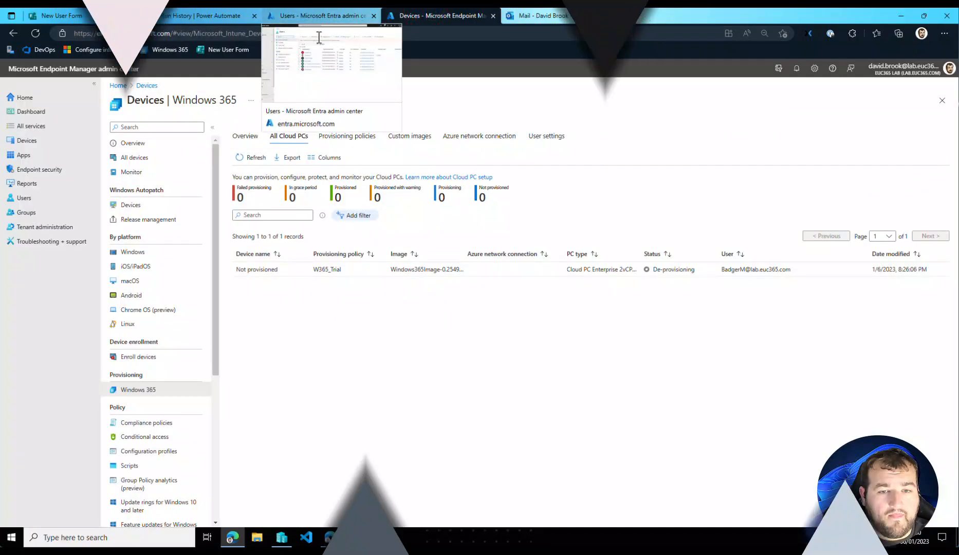
click(308, 16)
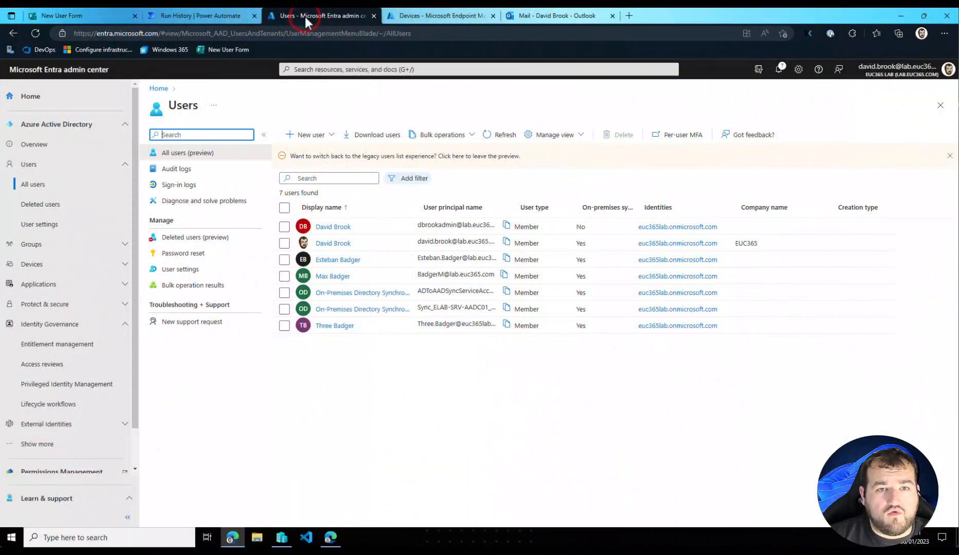
click(509, 139)
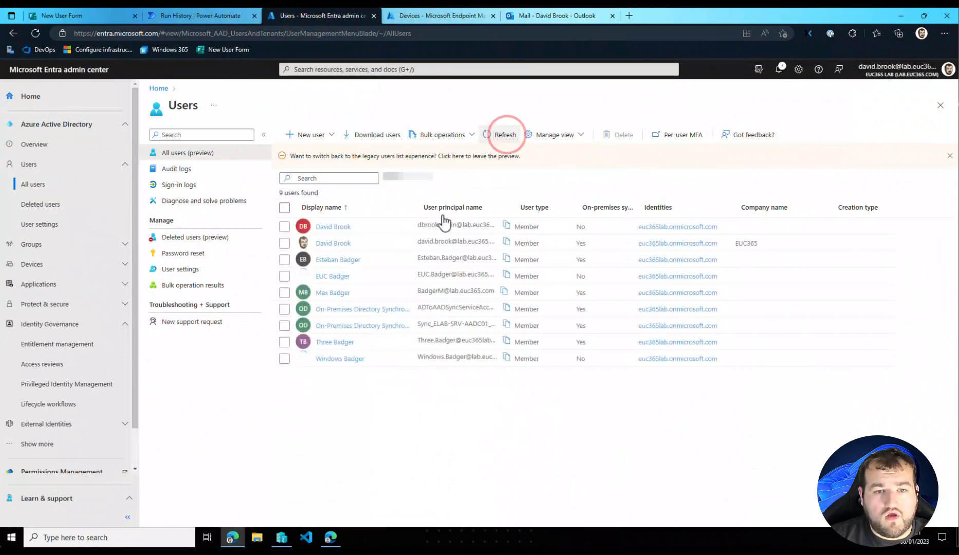
click(338, 358)
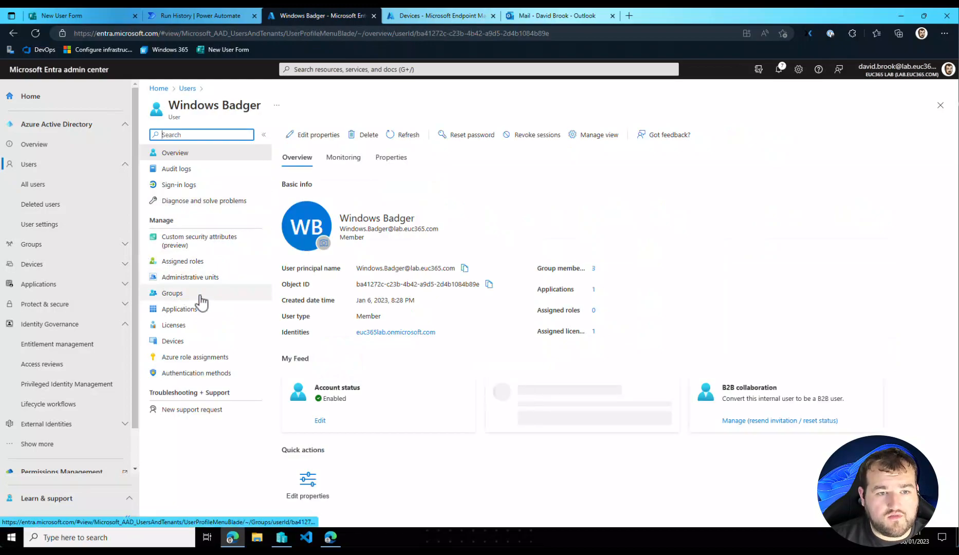
click(178, 293)
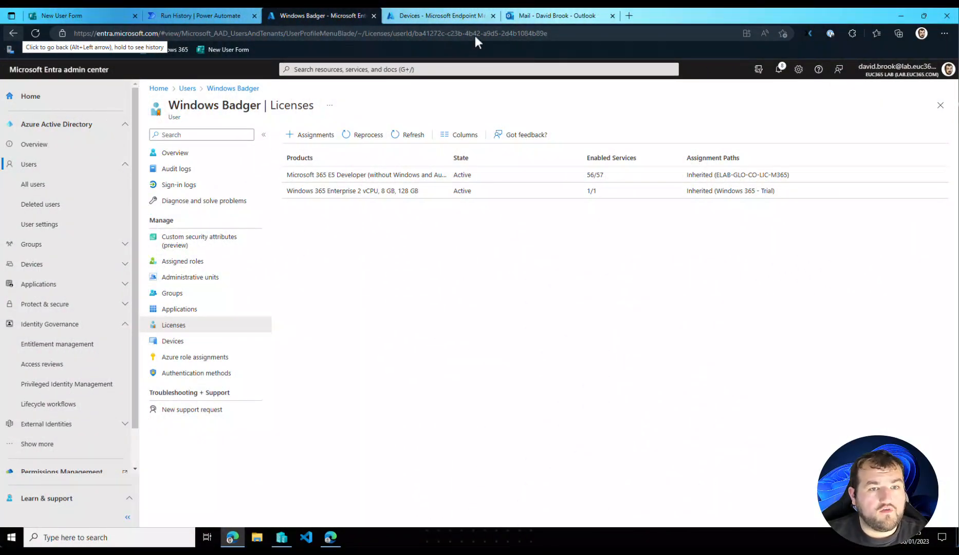
- Switch to Endpoint Manager and view all Windows 365 Cloud PCs to check the remote user's provisioning status
click(445, 14)
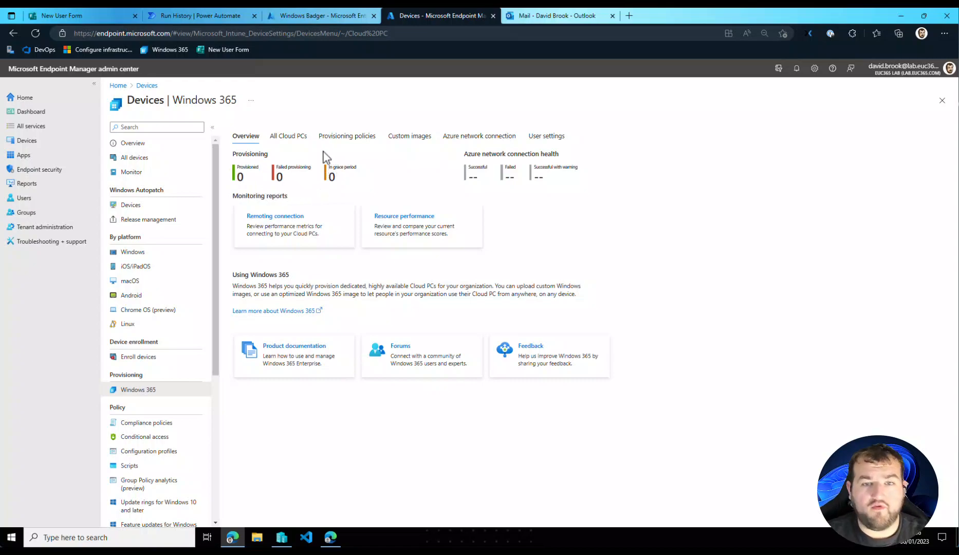
click(302, 137)
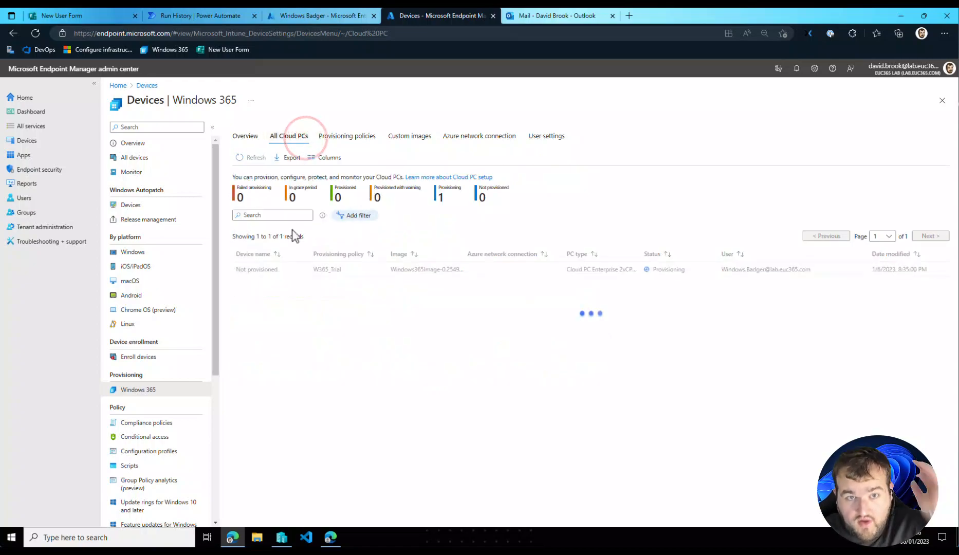